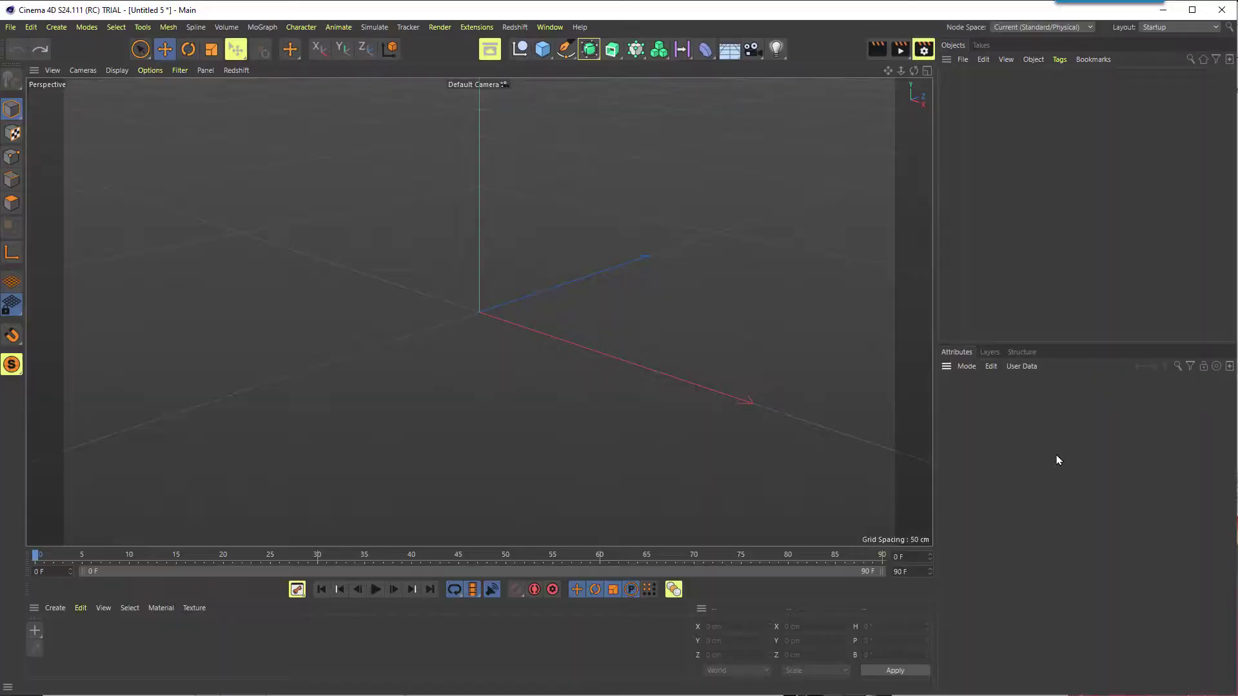
Step: Add a sphere primitive to the scene and set its segments to 37
left_click(552, 58)
left_click(776, 68)
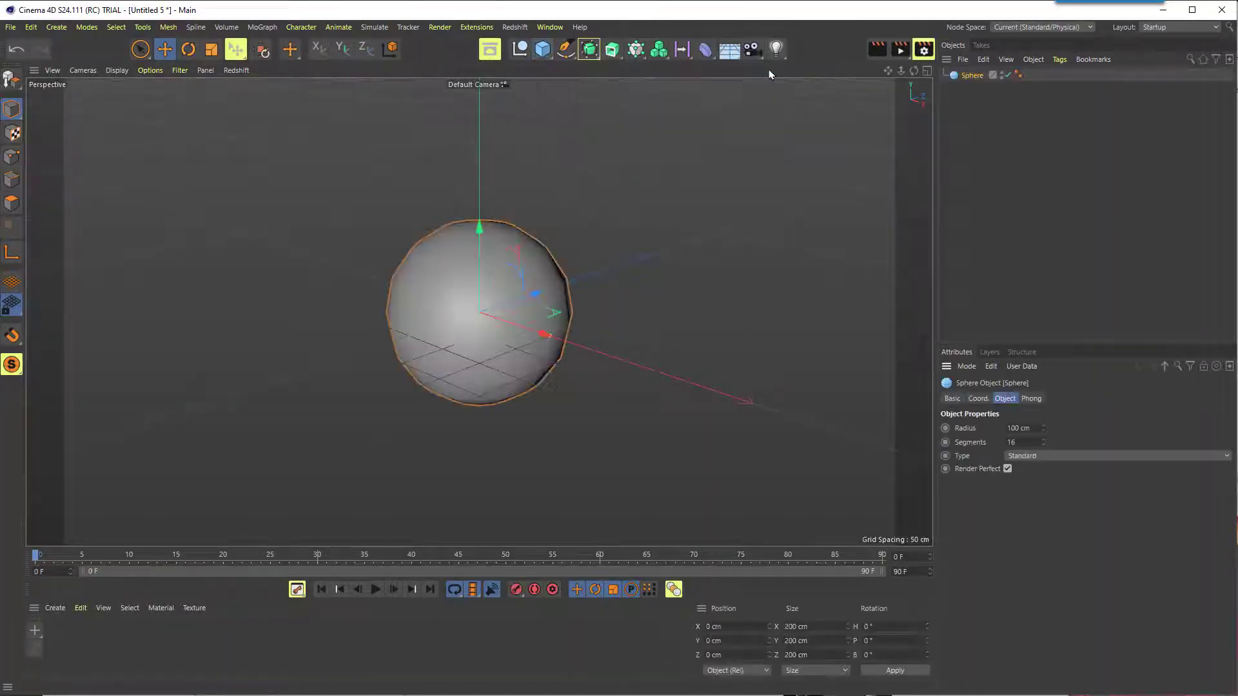
left_click_drag(1044, 442, 1044, 433)
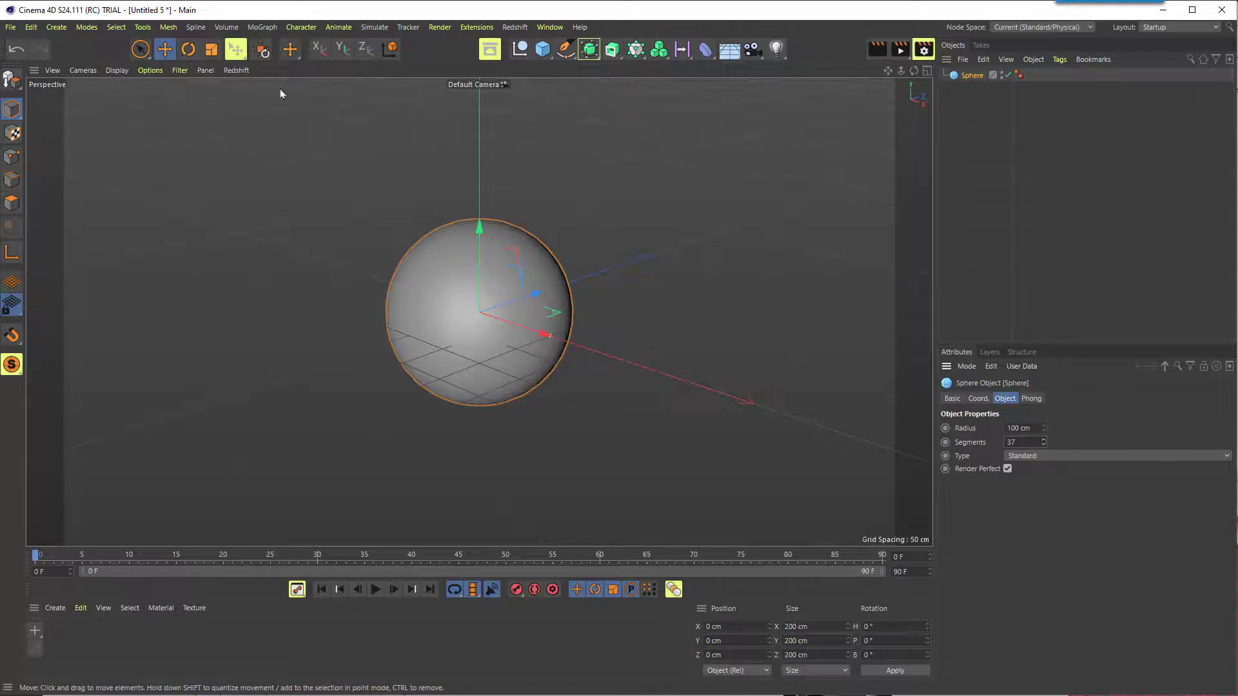
Step: Add a MoGraph Voronoi Fracture object and make the sphere its child
left_click(267, 29)
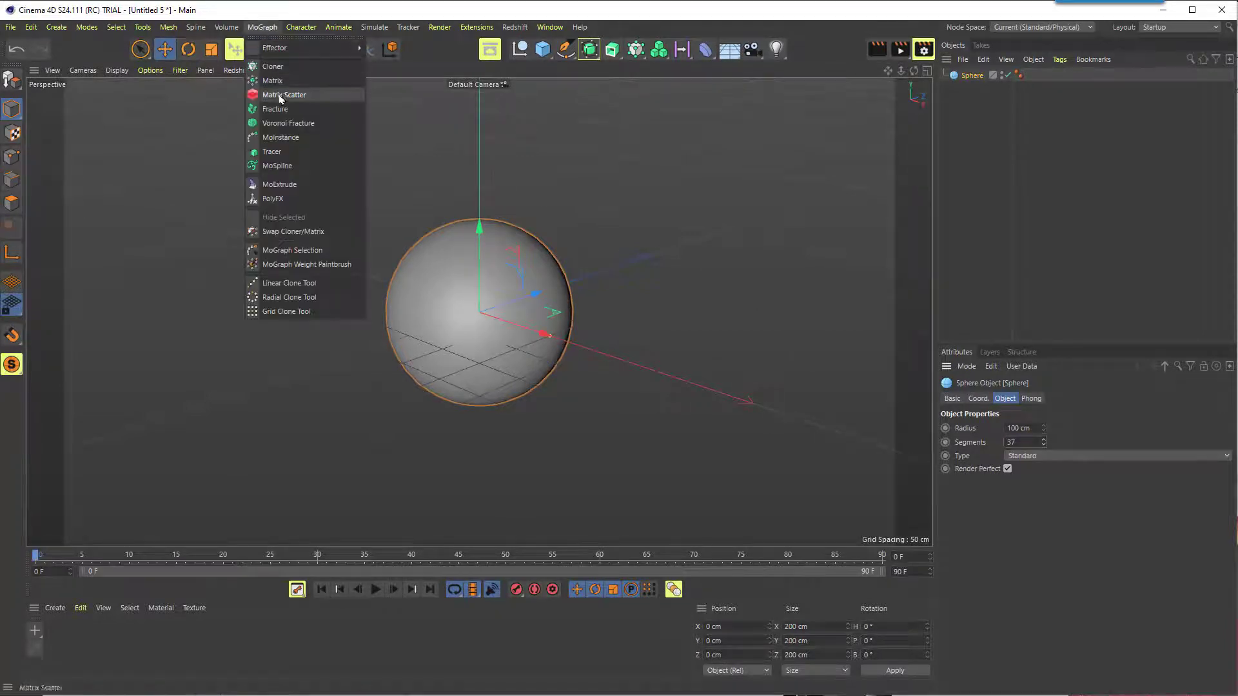
left_click(282, 123)
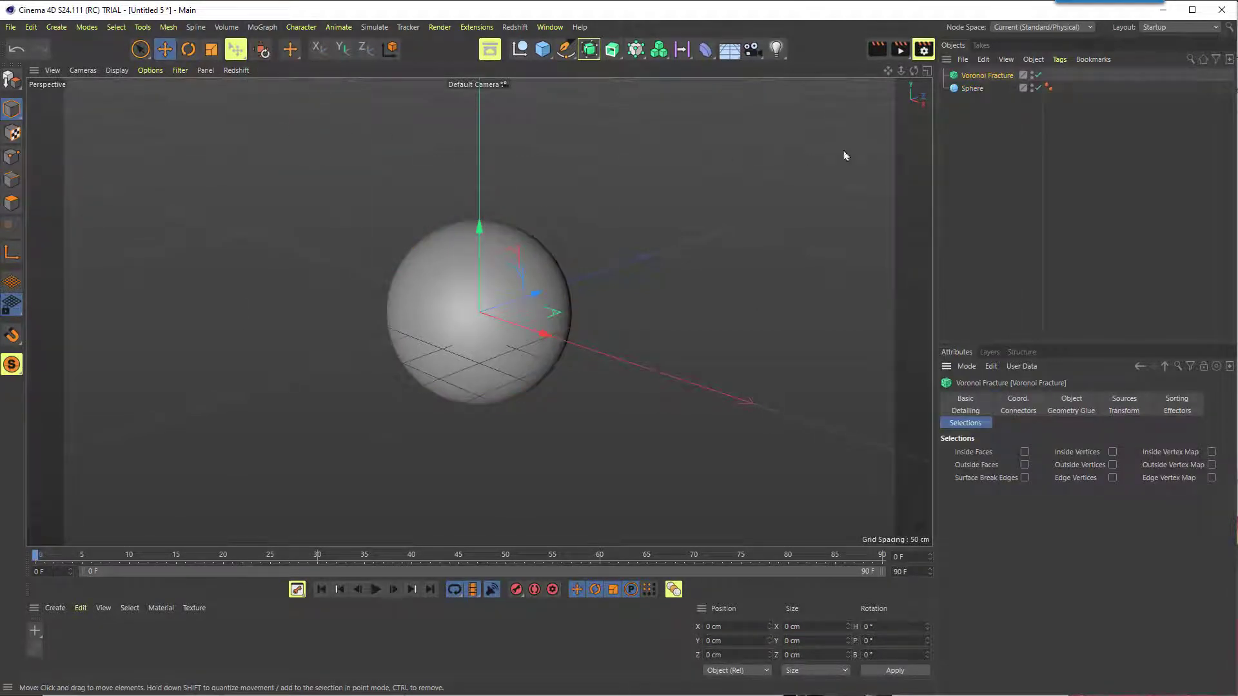
left_click(967, 90)
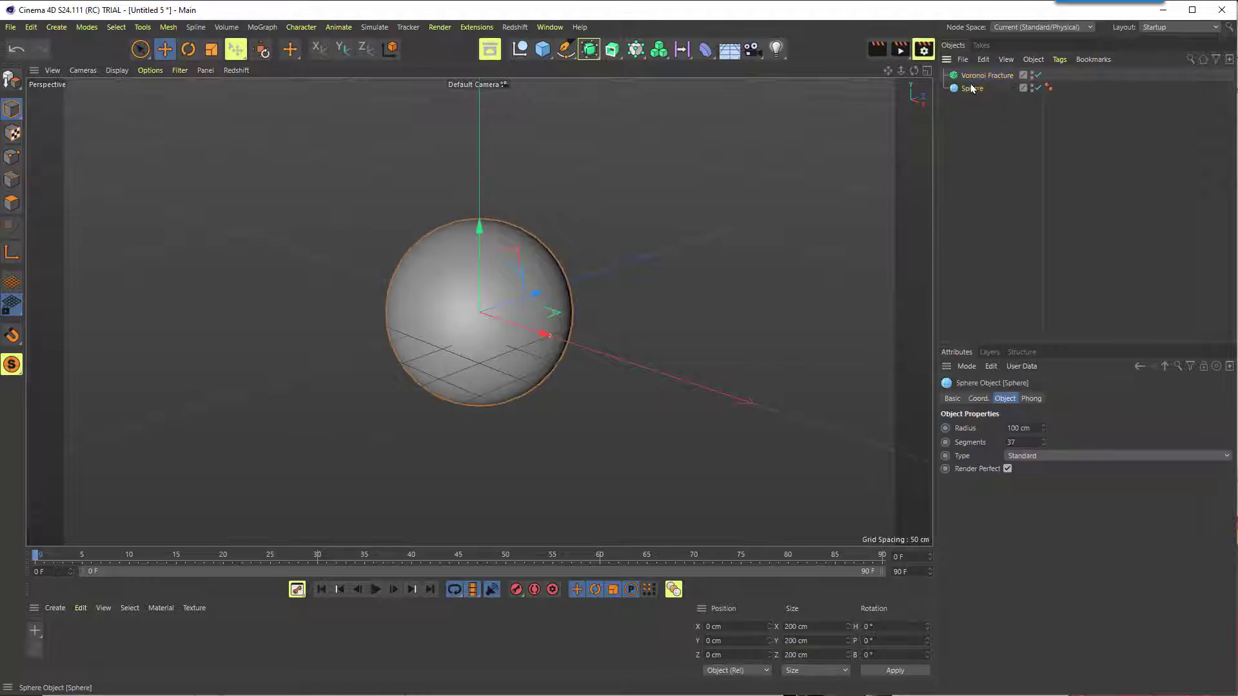
left_click_drag(982, 78, 982, 76)
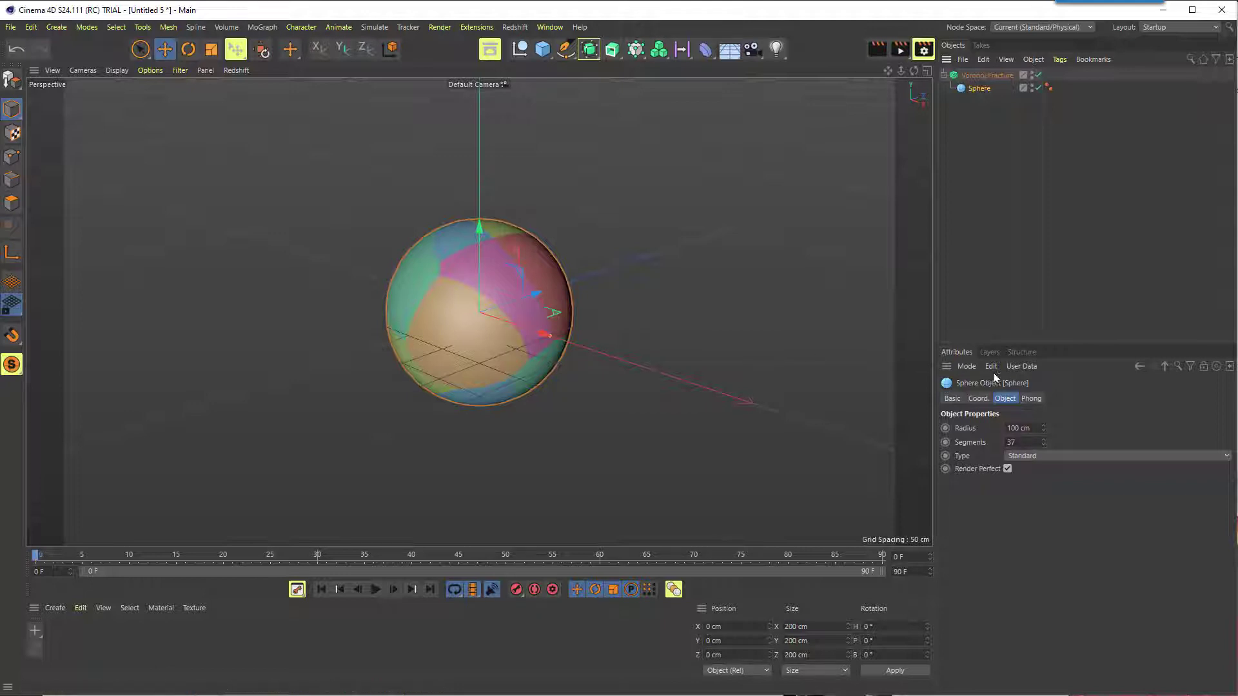
Step: Set the point amount of the Voronoi Fracture's Point Generator distribution source to 240
left_click(985, 76)
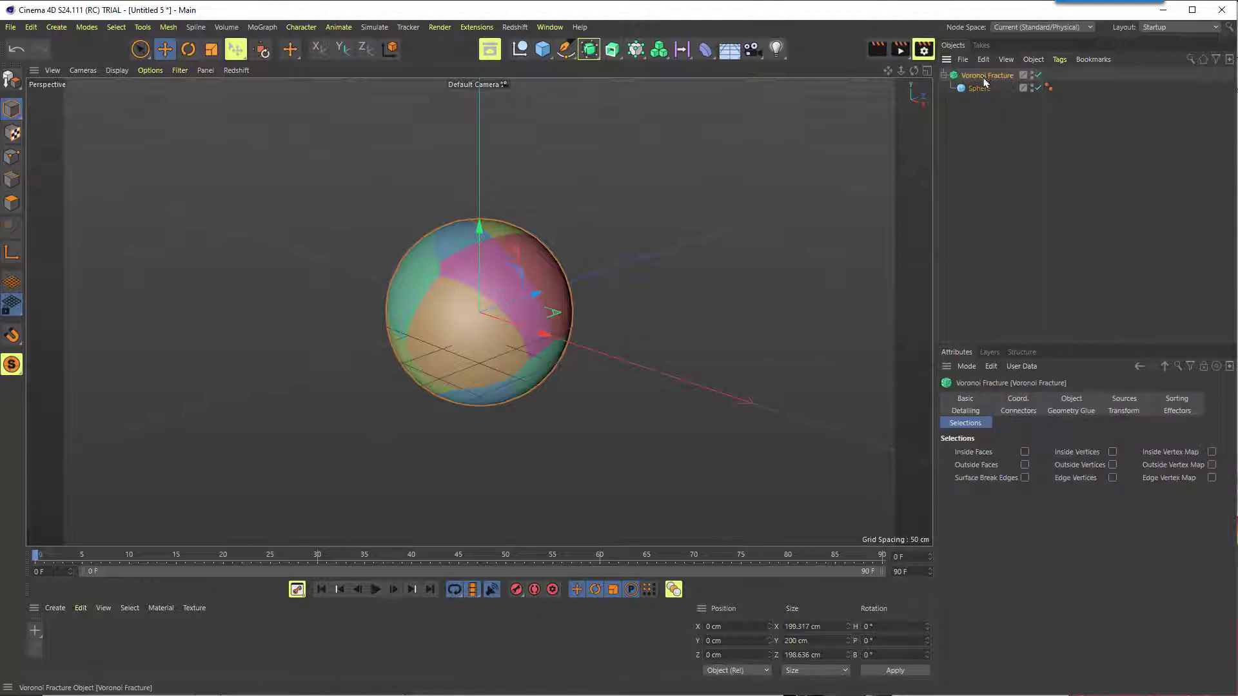
left_click(1122, 398)
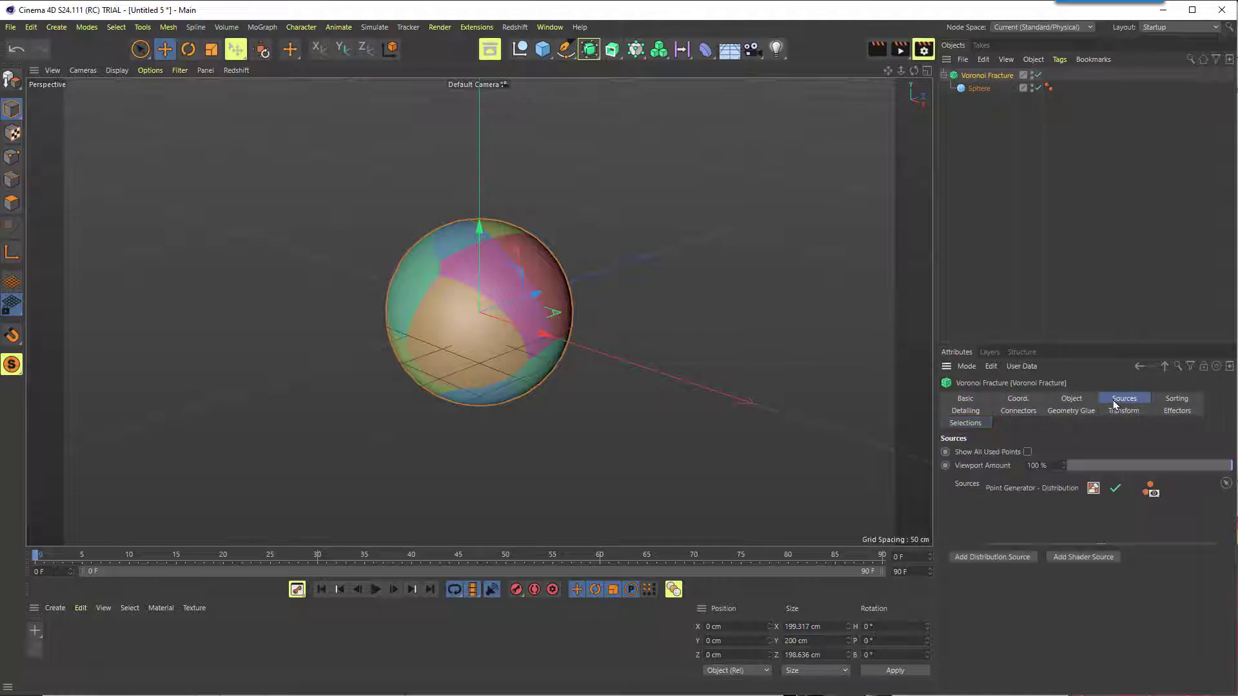
left_click(1094, 489)
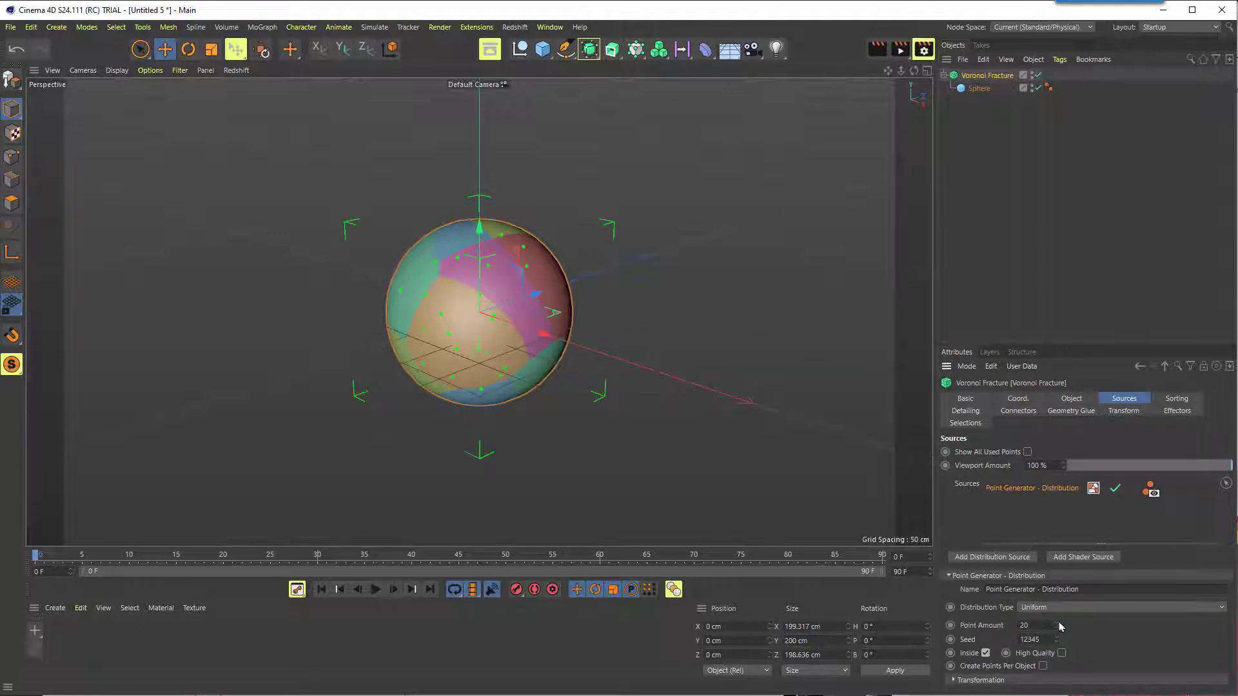
left_click_drag(1057, 625, 1057, 522)
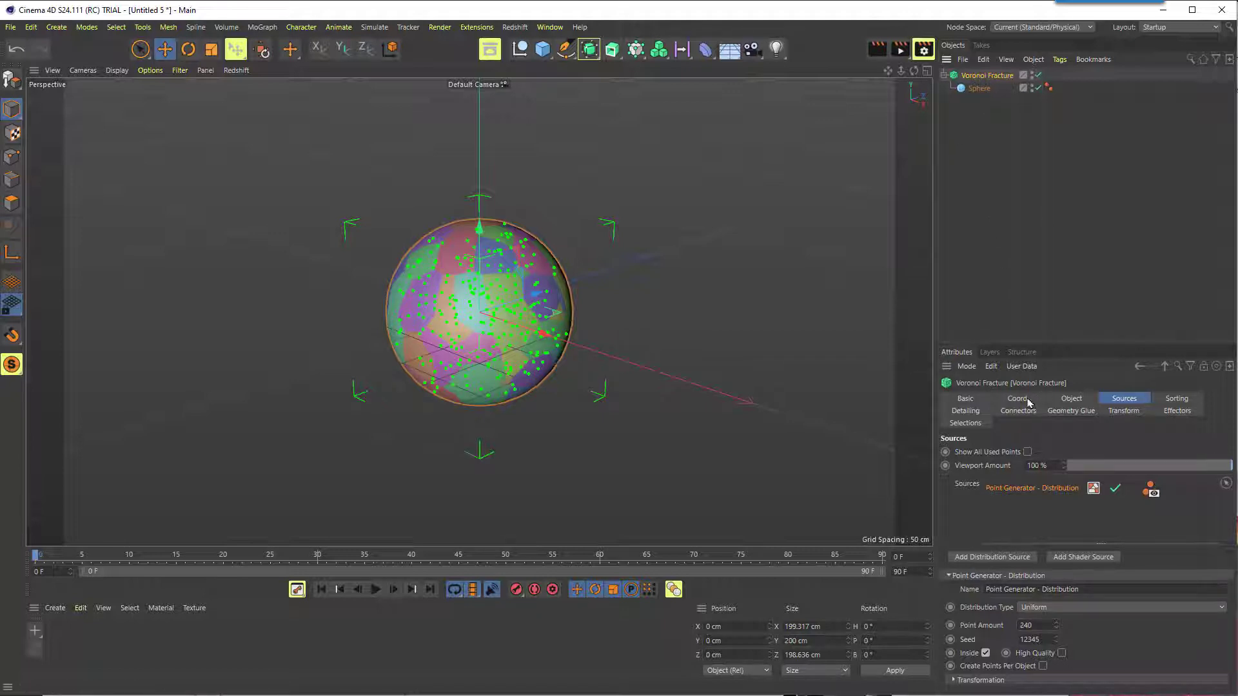
Step: Turn off Colorize Fragments on the Voronoi Fracture and enable its Inside Faces selection
left_click(1069, 401)
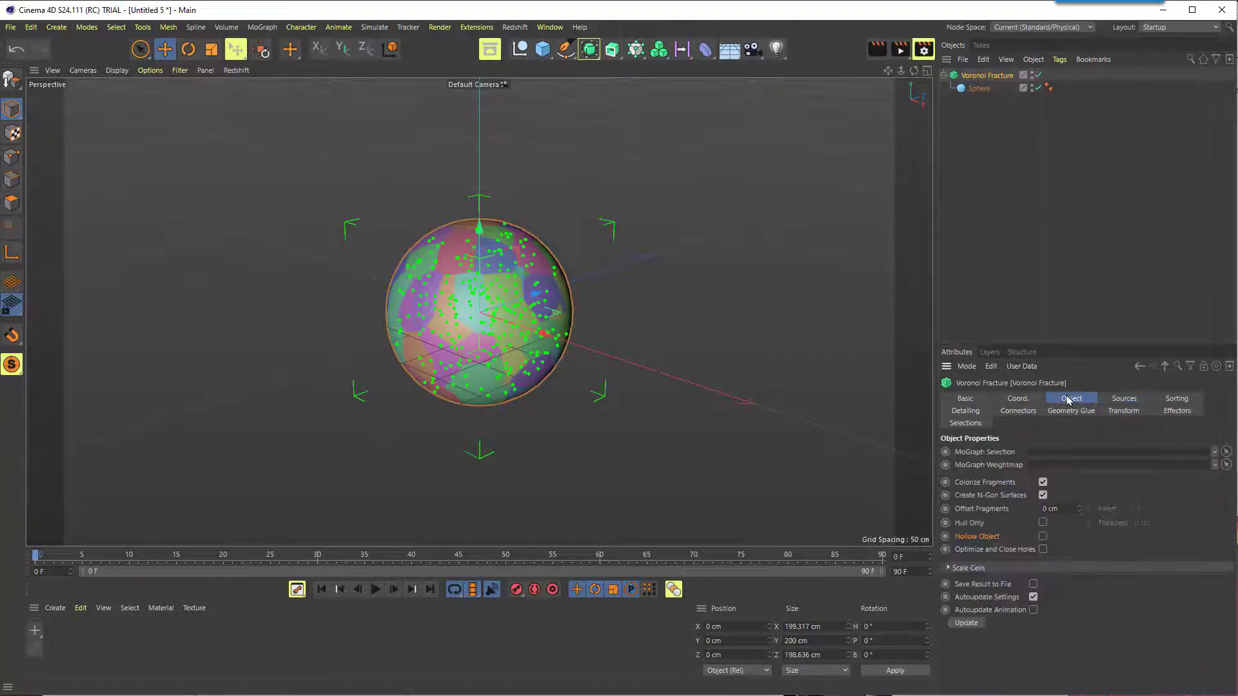
left_click(1043, 483)
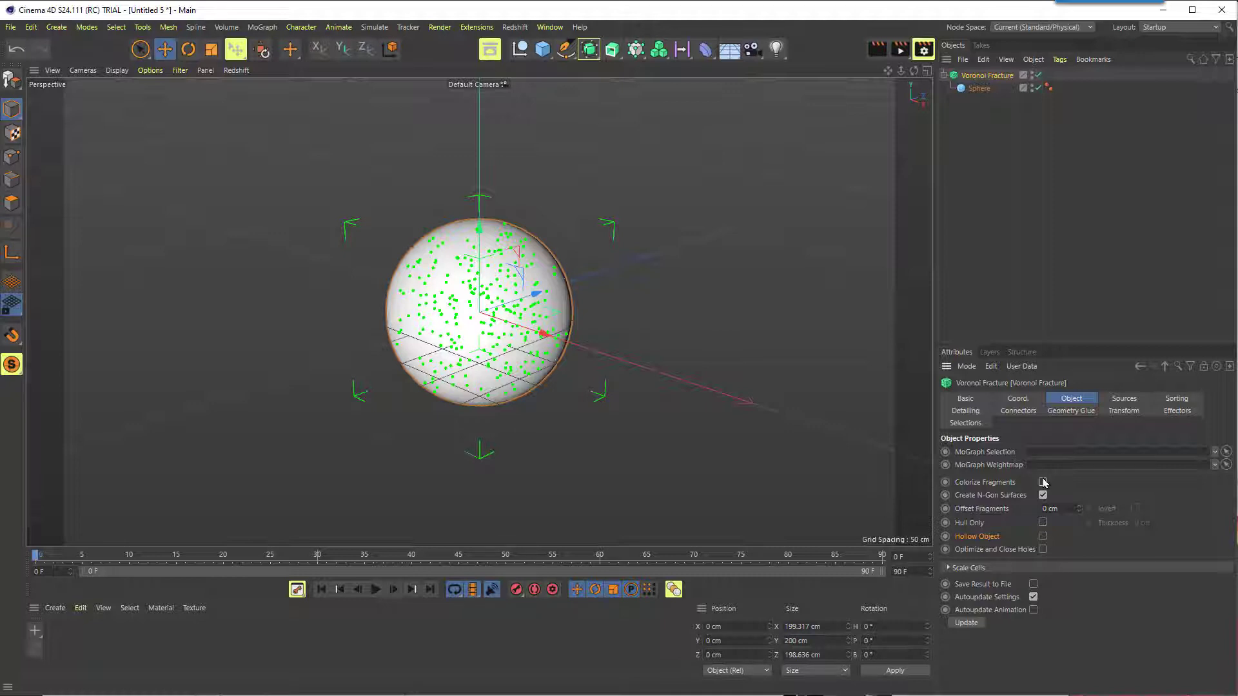
left_click(978, 425)
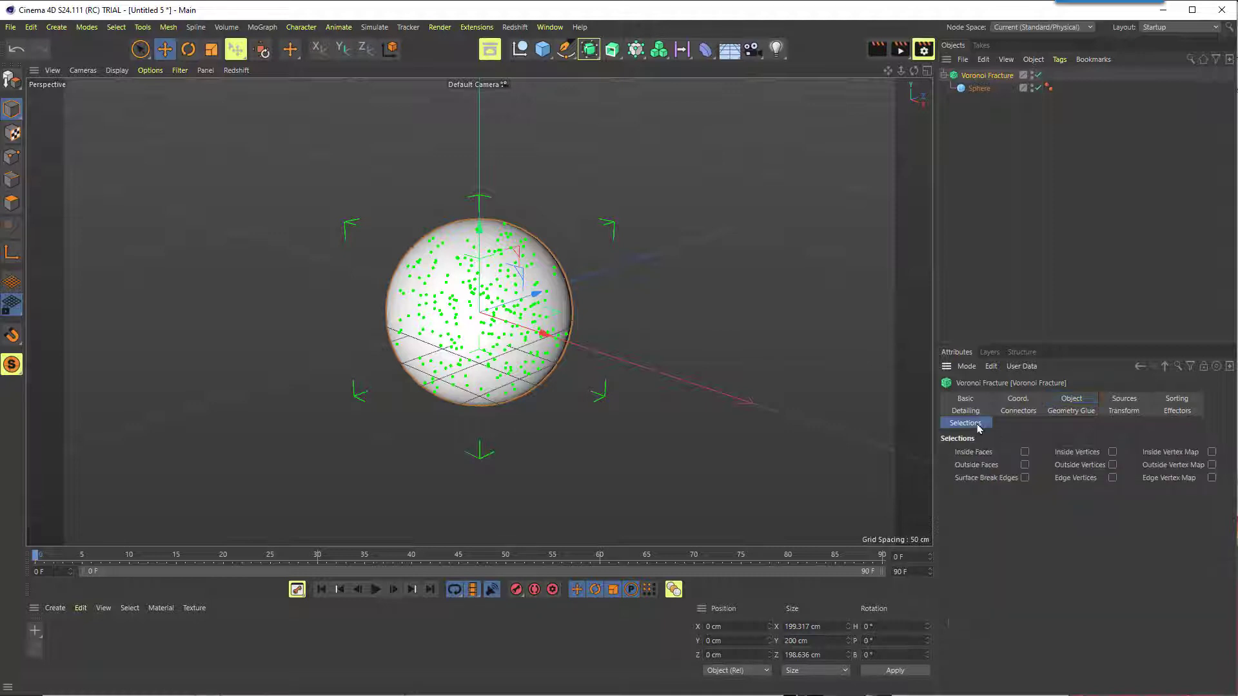
left_click(1025, 452)
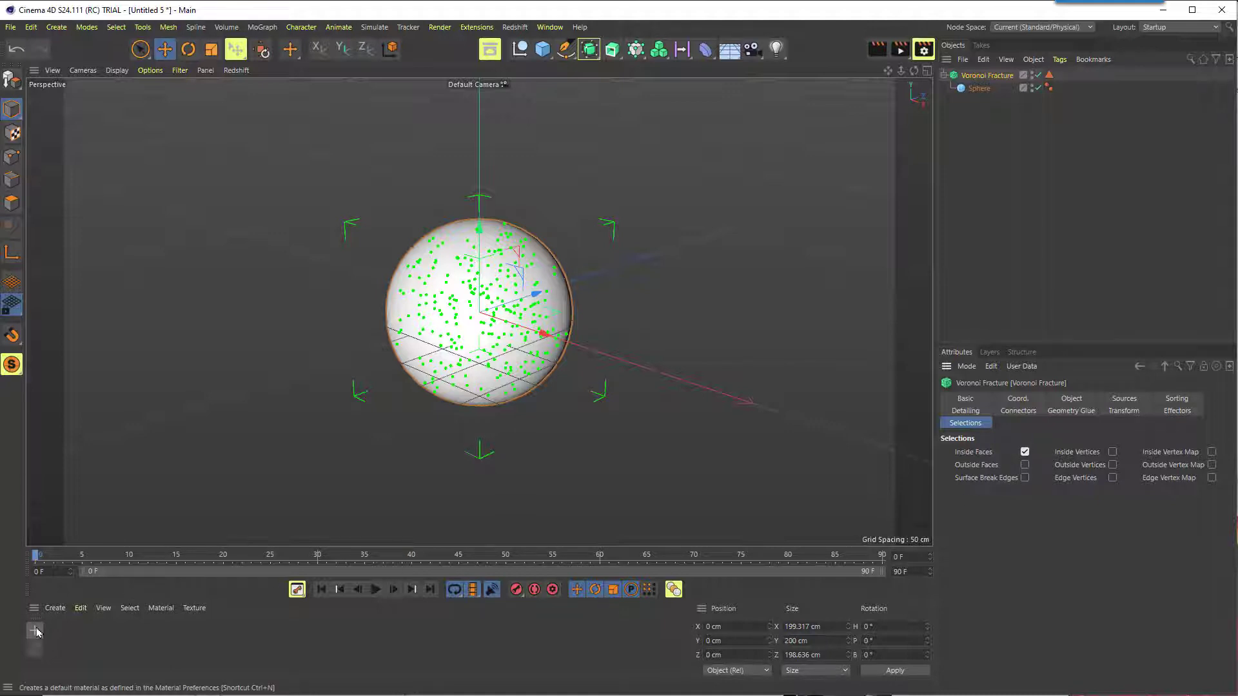
Step: Create a red material with 100% saturation and apply it to the Voronoi Fracture, limited to the Inside Faces selection
double_click(51, 636)
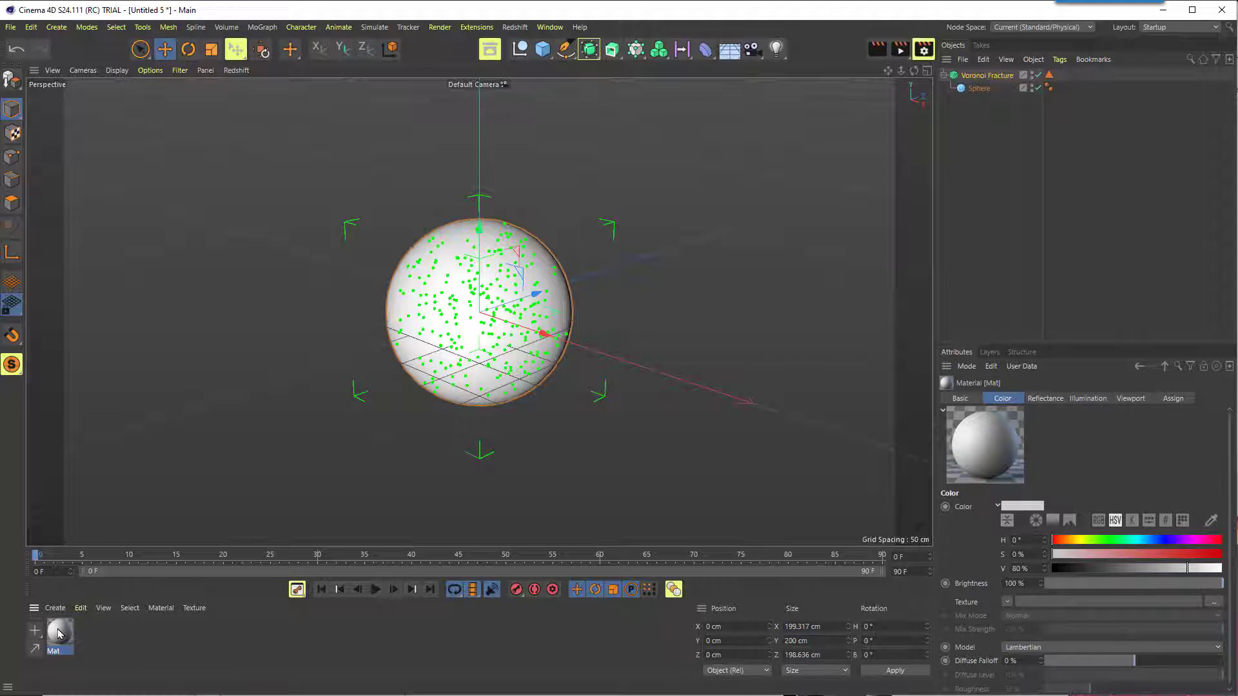
left_click_drag(1194, 556, 1223, 555)
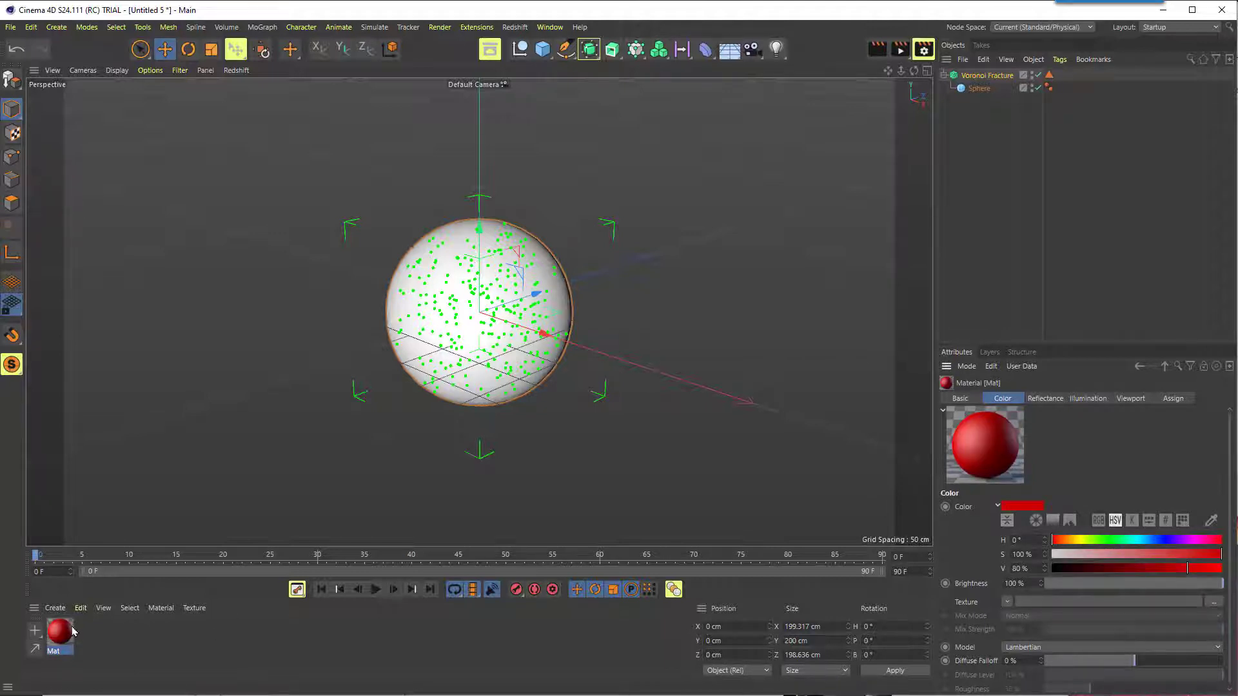
left_click_drag(72, 630, 1003, 78)
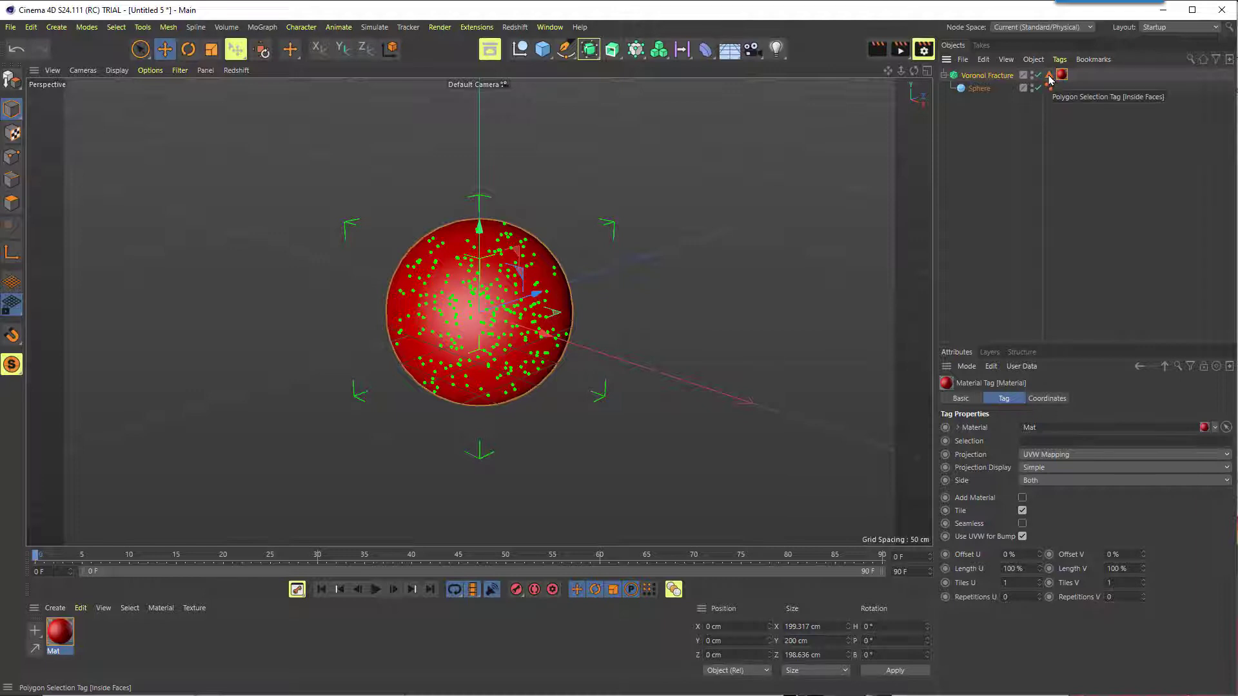
left_click_drag(1049, 78, 1050, 443)
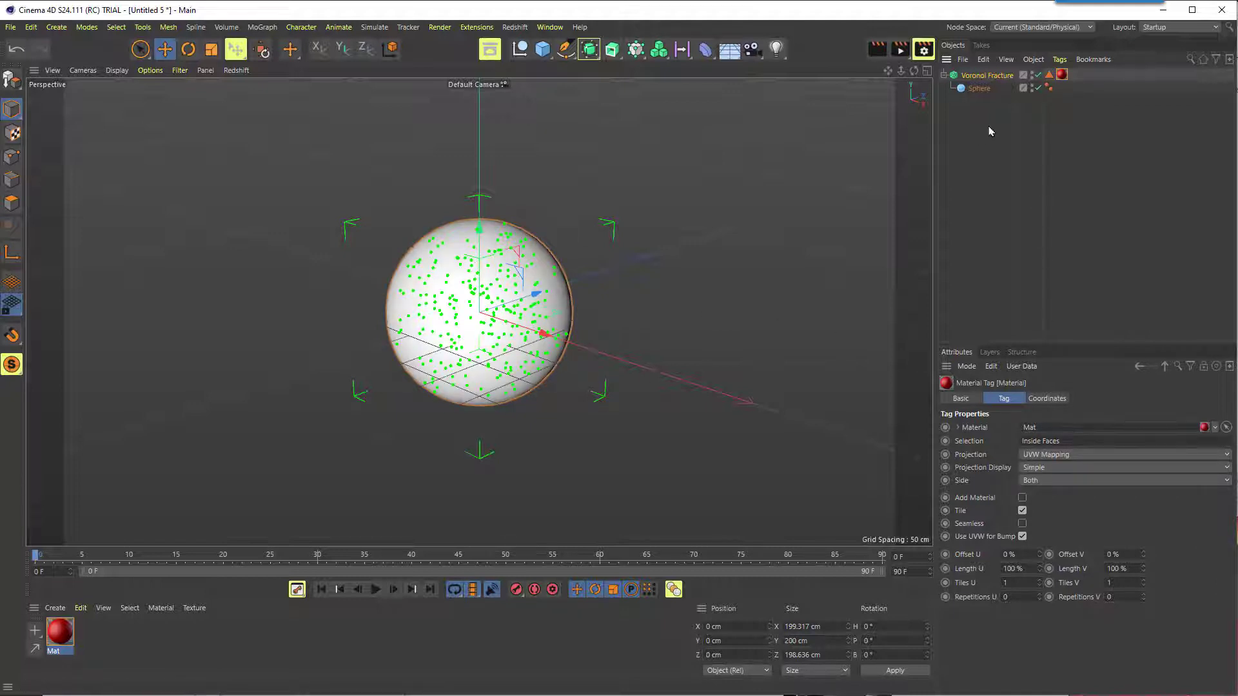
Step: Try out the Offset Fragments setting on the Voronoi Fracture
left_click(986, 76)
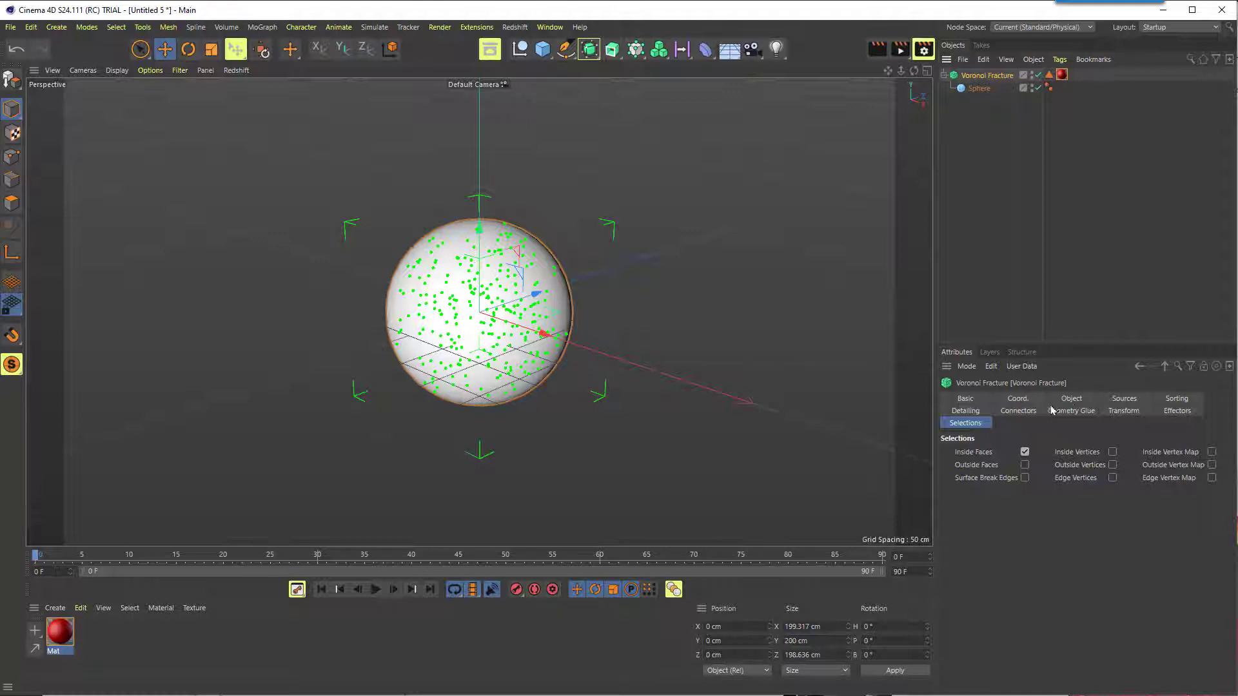
left_click(1070, 400)
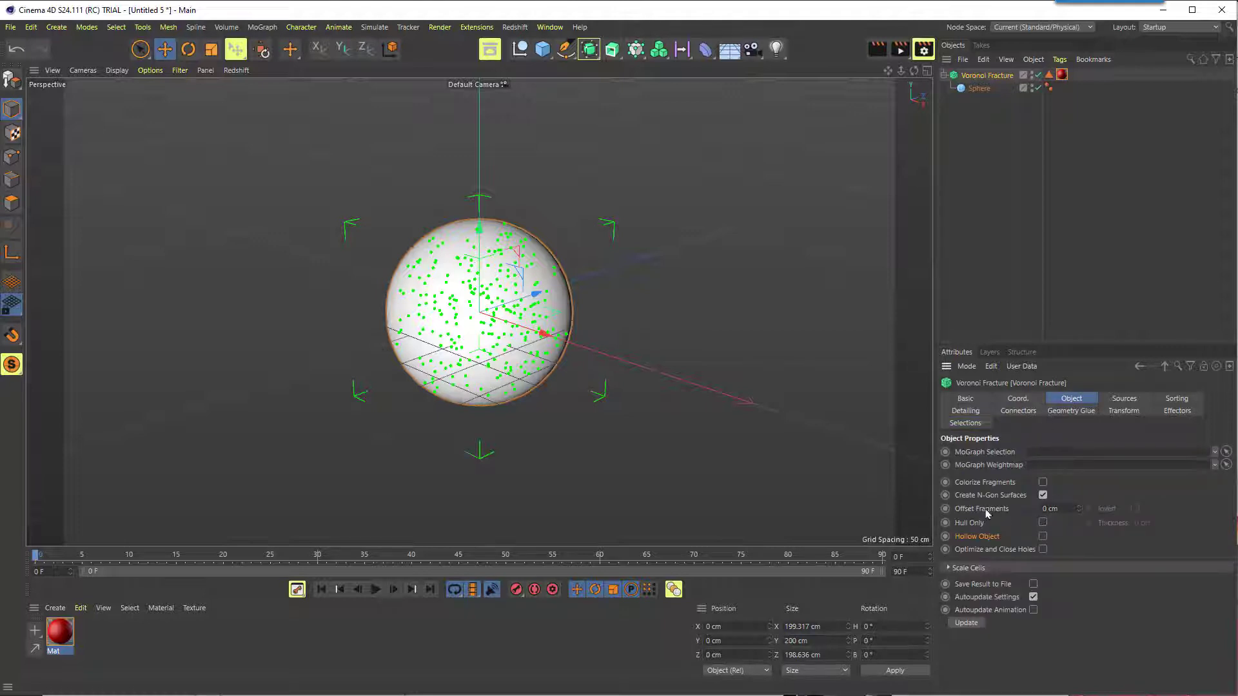
left_click(1080, 507)
mouse_move(1082, 506)
left_mouse_down()
mouse_move(1164, 507)
mouse_move(1082, 507)
left_mouse_up()
Step: Apply a second, default material to the Voronoi Fracture, enable the Outside Faces selection and limit that material to it
left_click(35, 632)
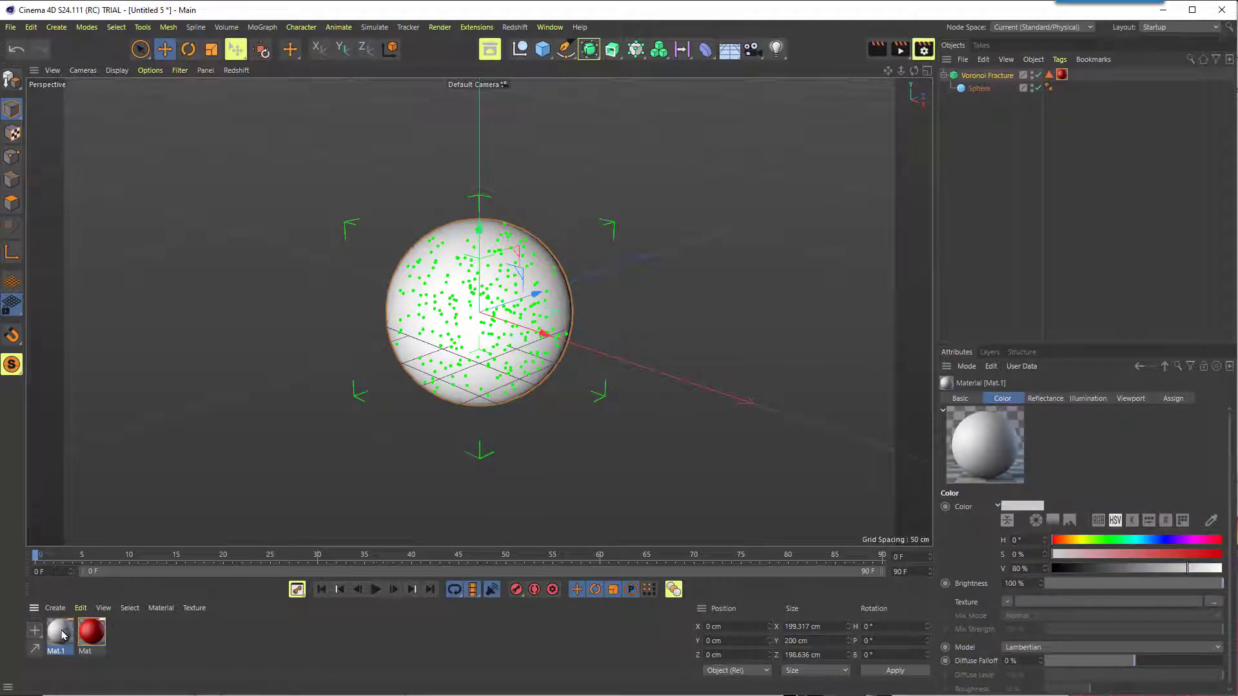
mouse_move(62, 635)
left_mouse_down()
mouse_move(97, 629)
mouse_move(901, 200)
mouse_move(987, 78)
left_mouse_up()
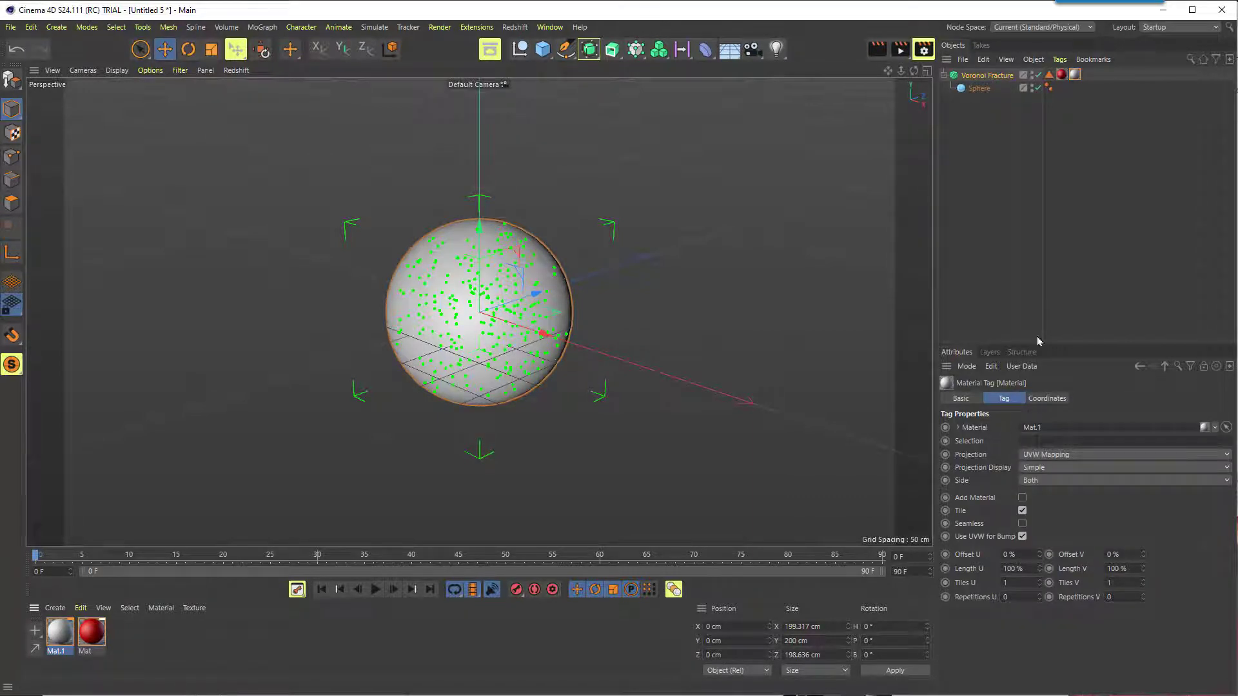
left_click(987, 75)
left_click(967, 423)
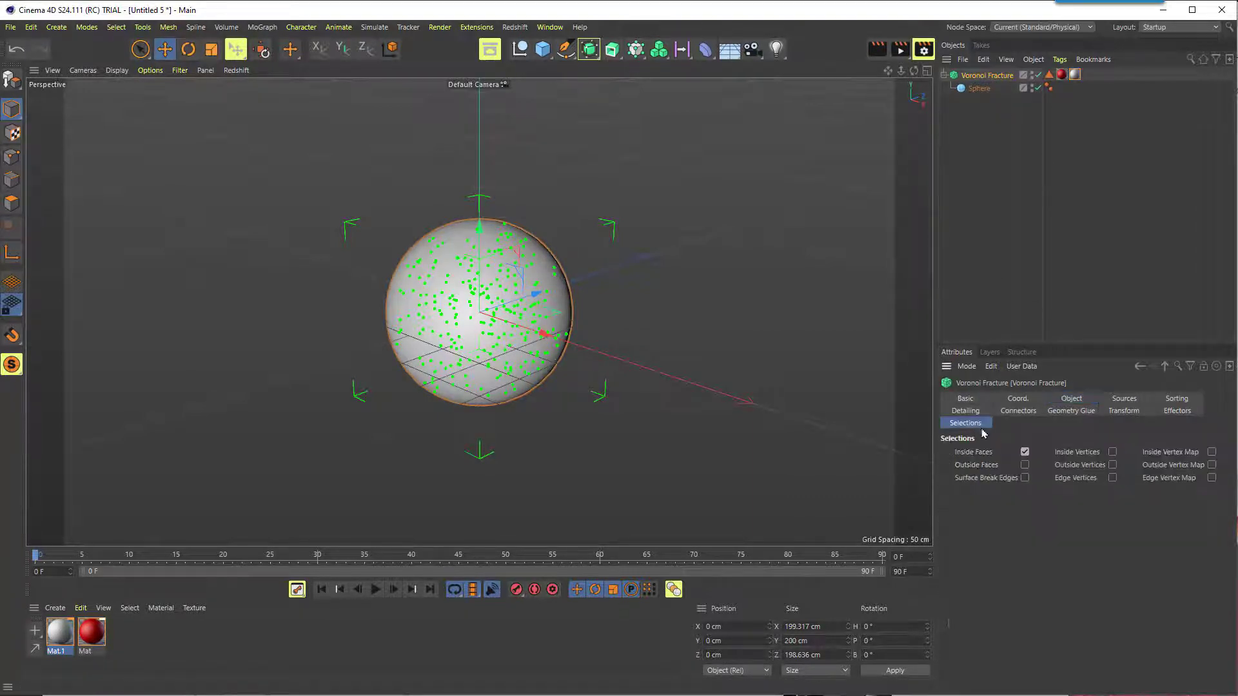
left_click(1025, 465)
left_click(1088, 76)
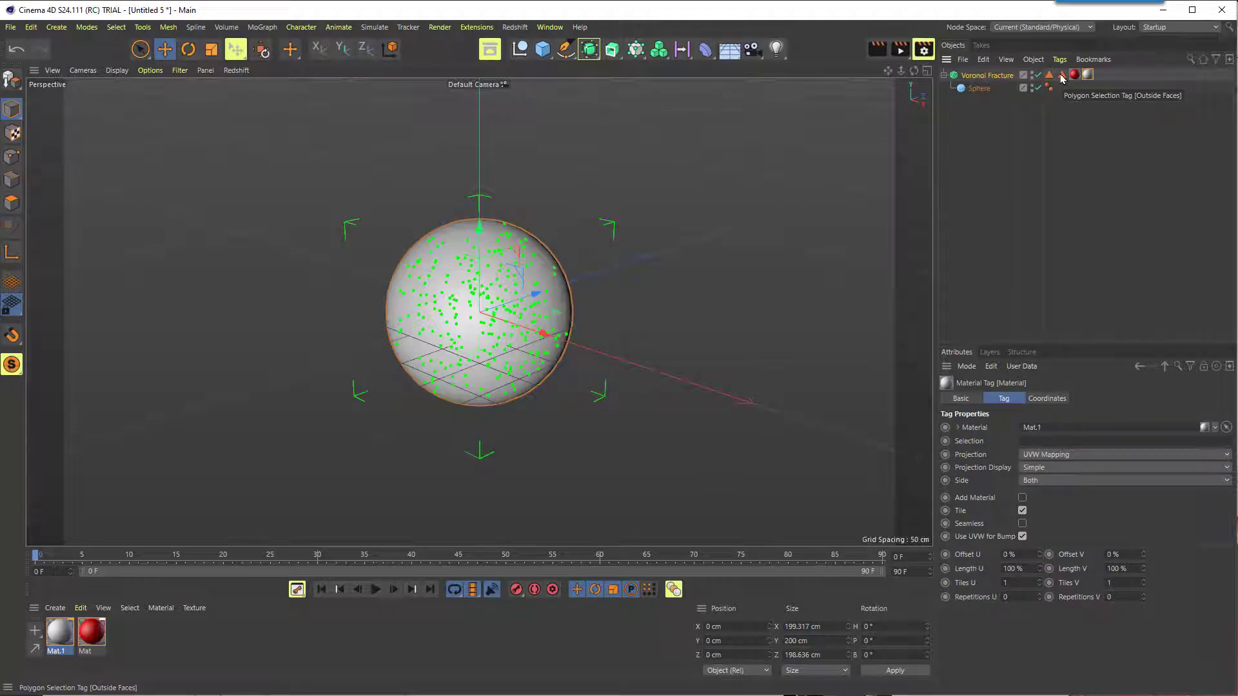
left_click_drag(1063, 76, 1043, 445)
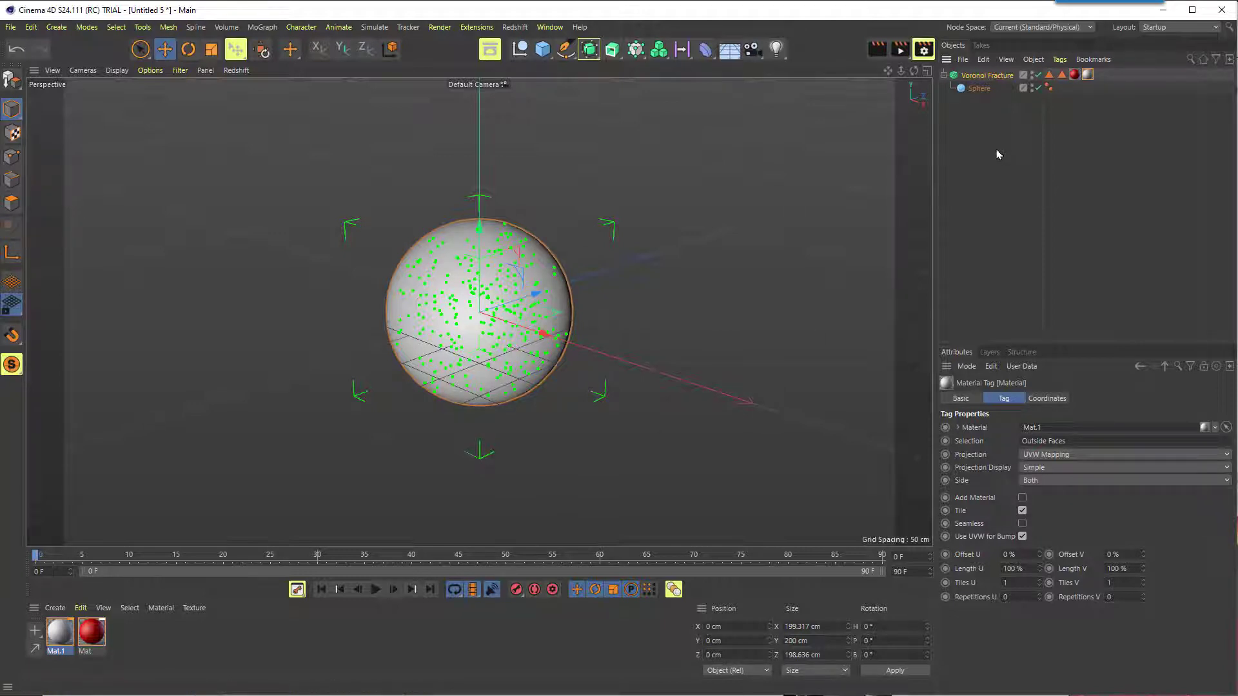
Step: Make the Voronoi Fracture editable and save the project to the Desktop as Sphere Parts.c4d
key("c")
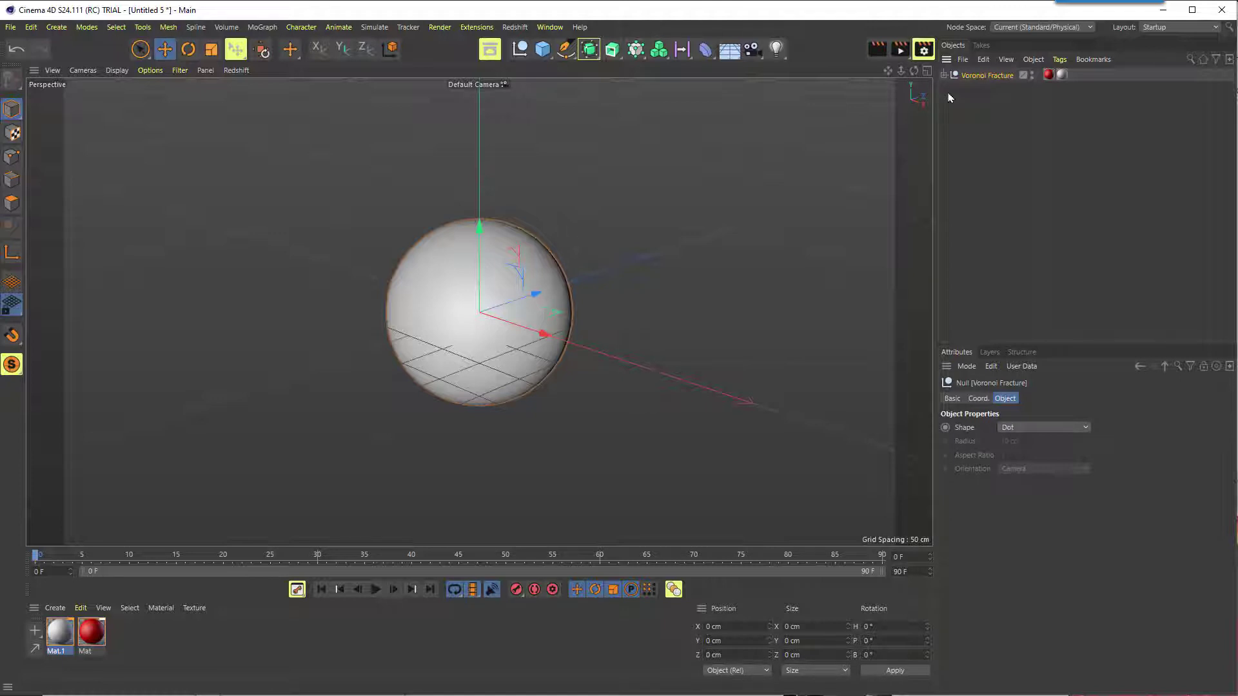
key("ctrl+s")
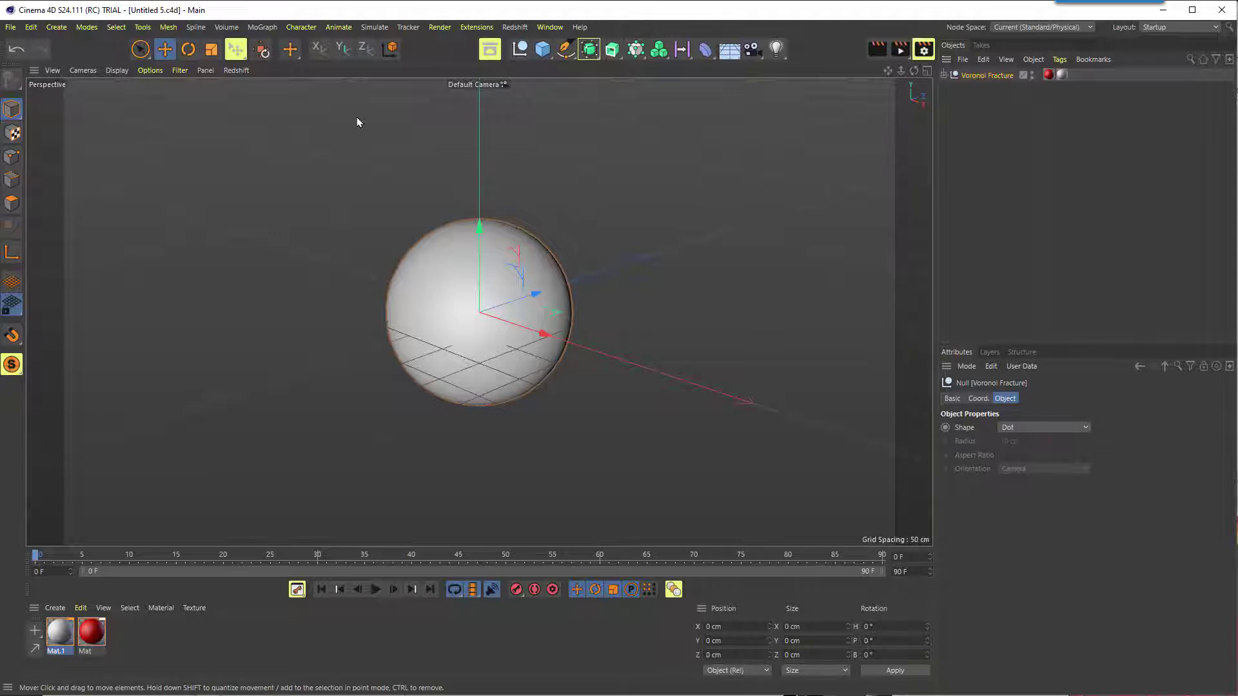
left_click(12, 27)
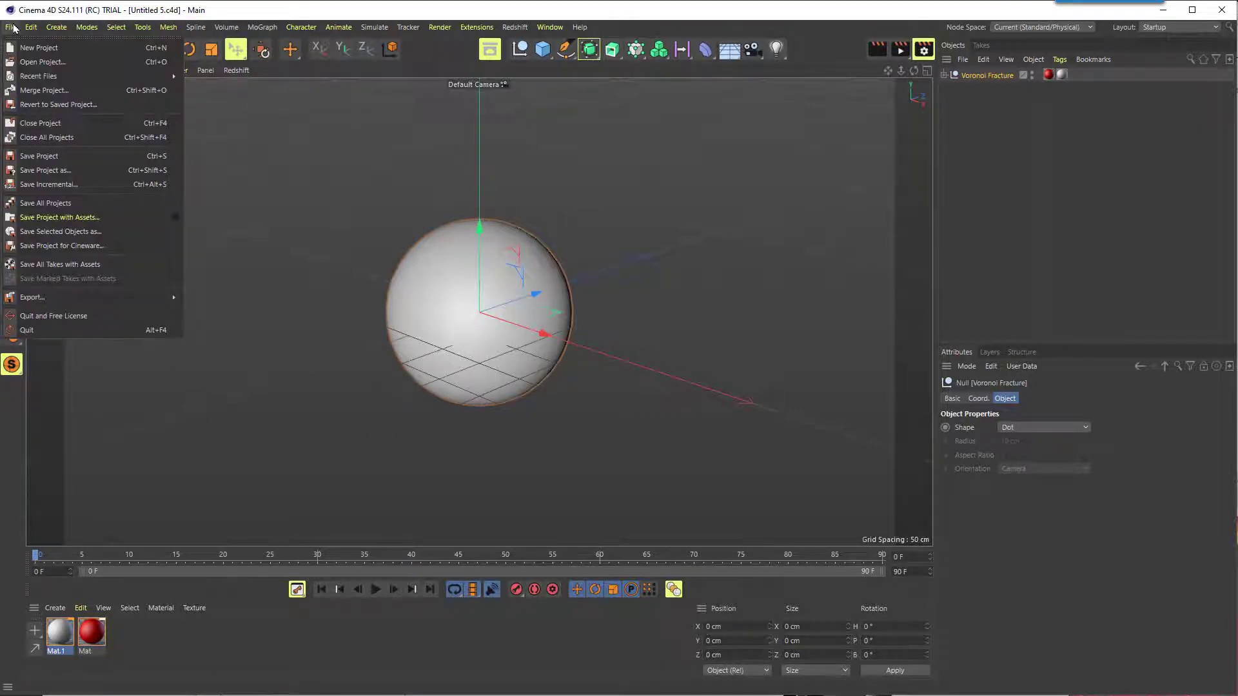
left_click(60, 170)
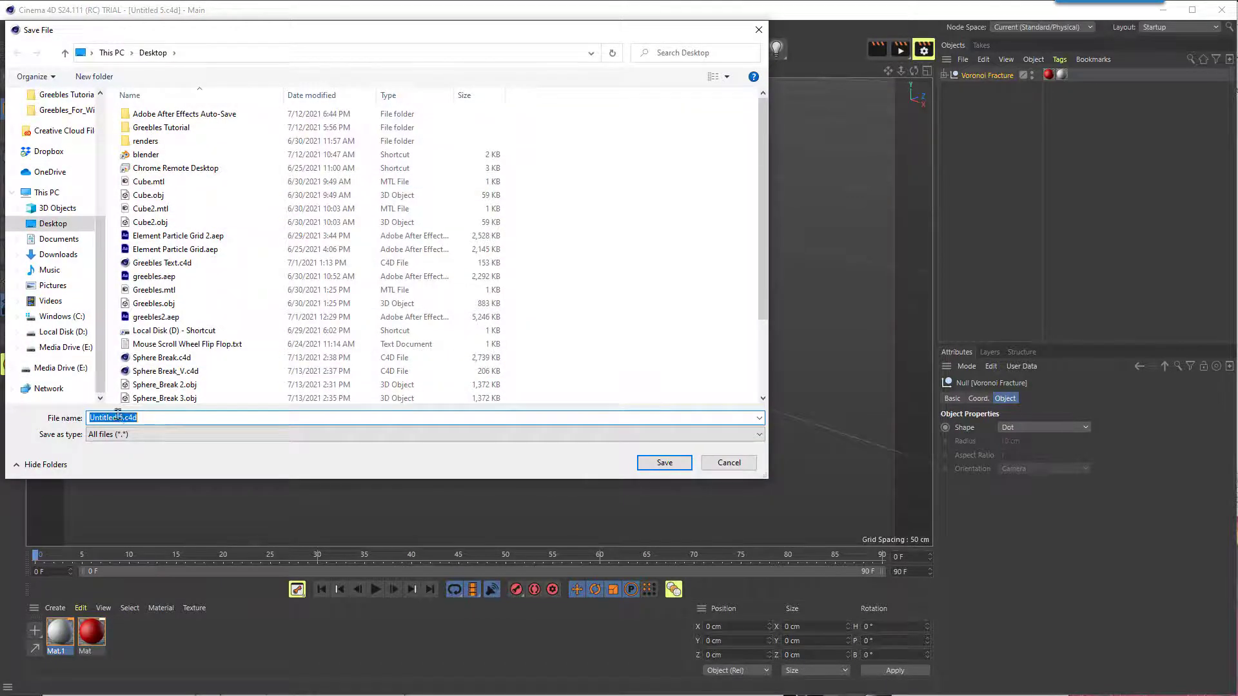
left_click(118, 418)
left_click_drag(120, 417, 89, 418)
type("Sphere")
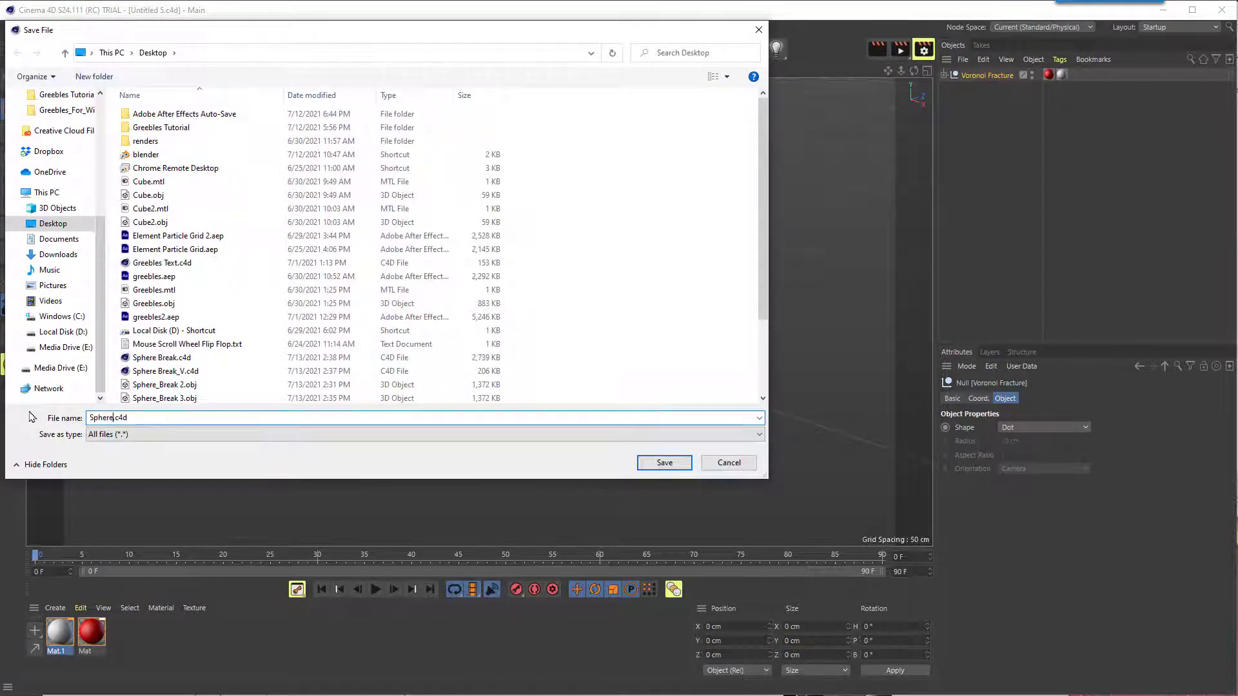
type(" Parts")
left_click(664, 463)
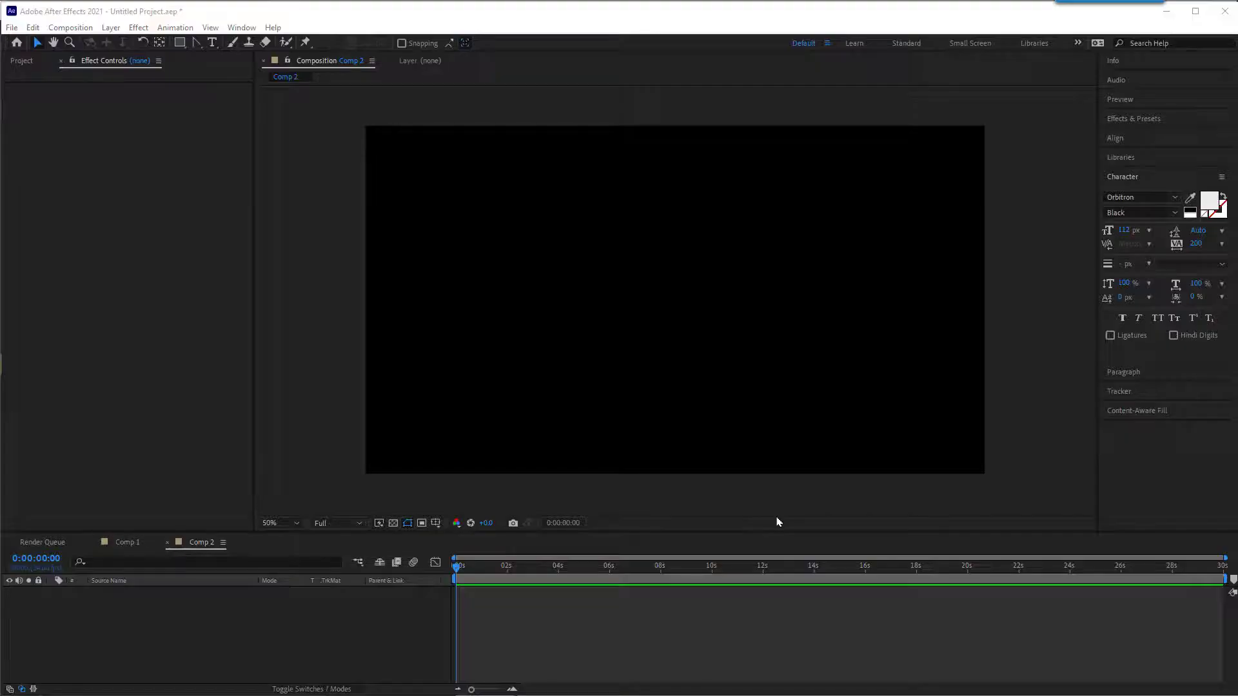
Step: Switch to After Effects and add a black 1920 x 1080 px solid layer to Comp 2
left_click(111, 28)
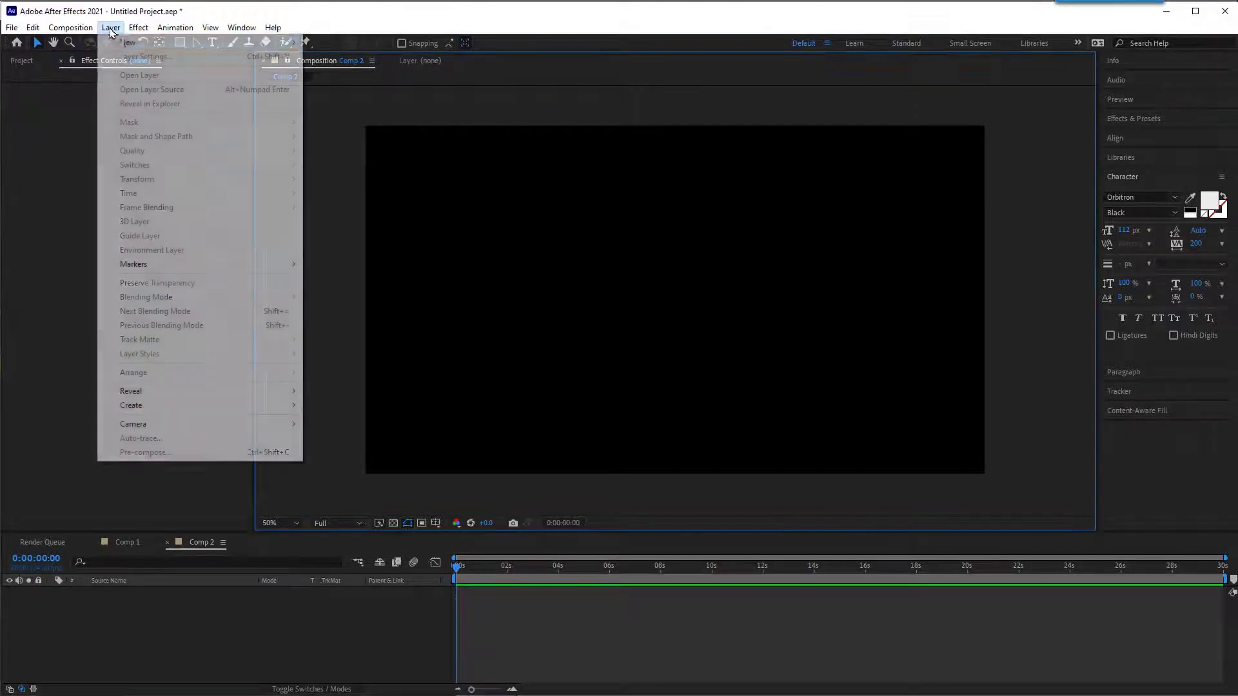
mouse_move(124, 43)
left_click(326, 57)
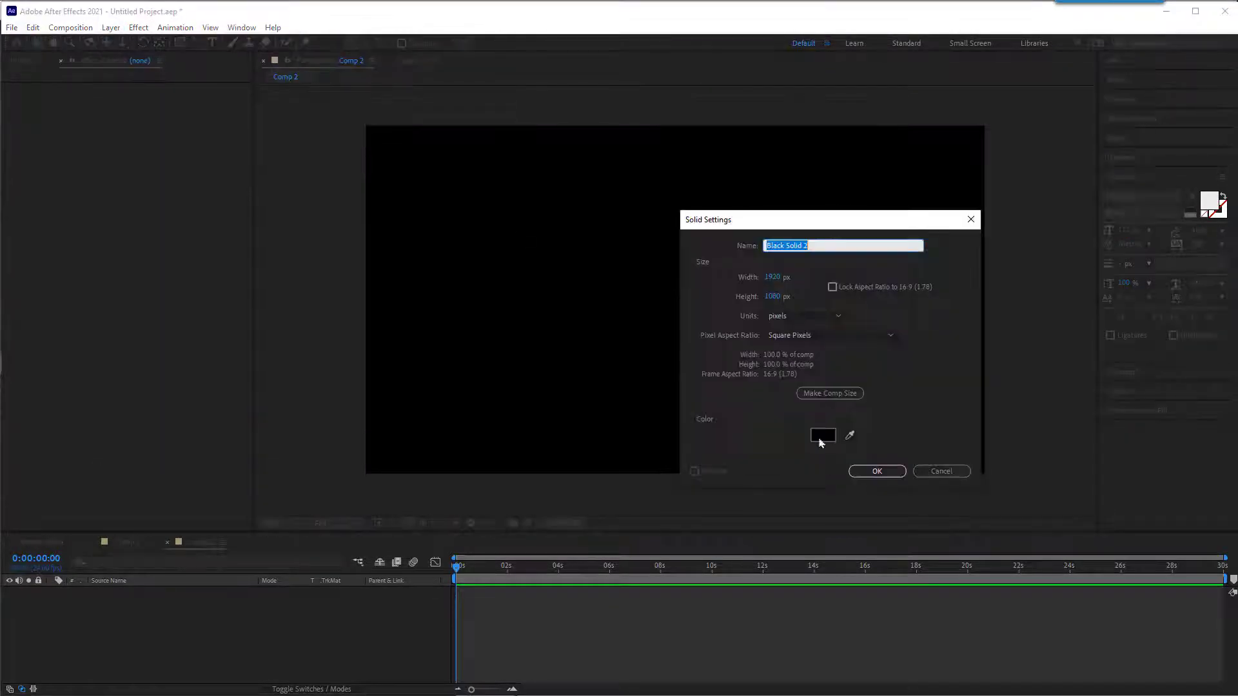
left_click(878, 471)
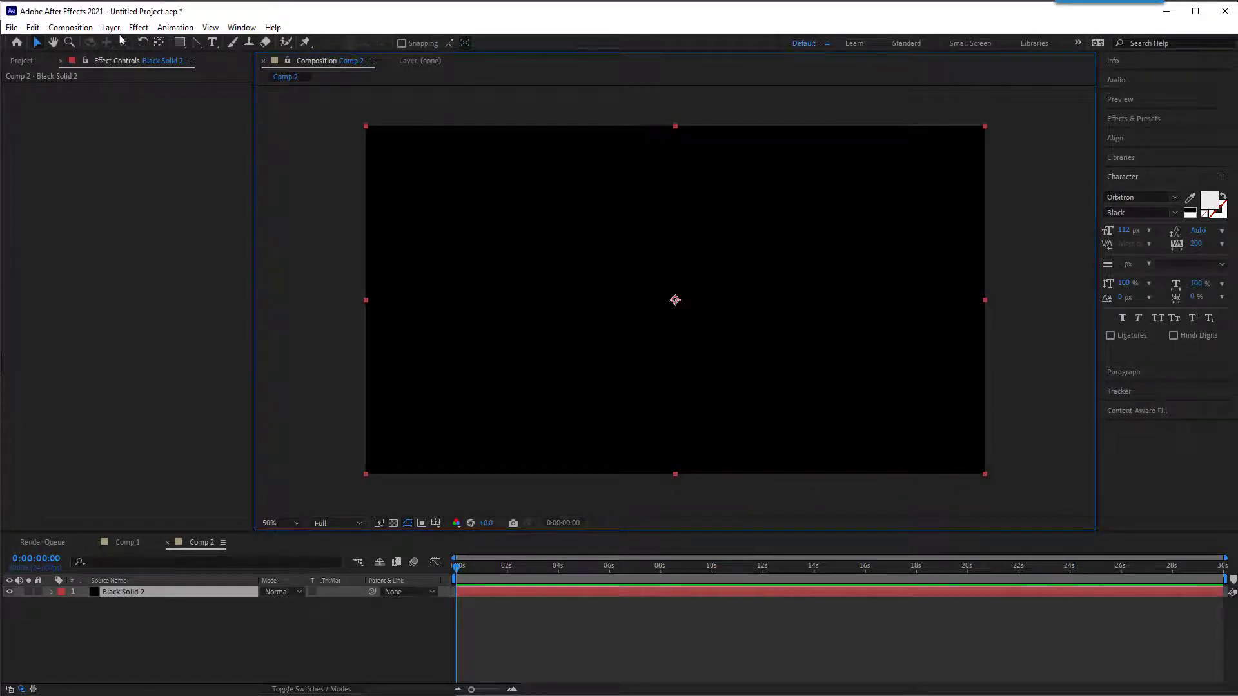
Step: Apply the Video Copilot Element effect to the black solid and open its Scene Setup
left_click(139, 28)
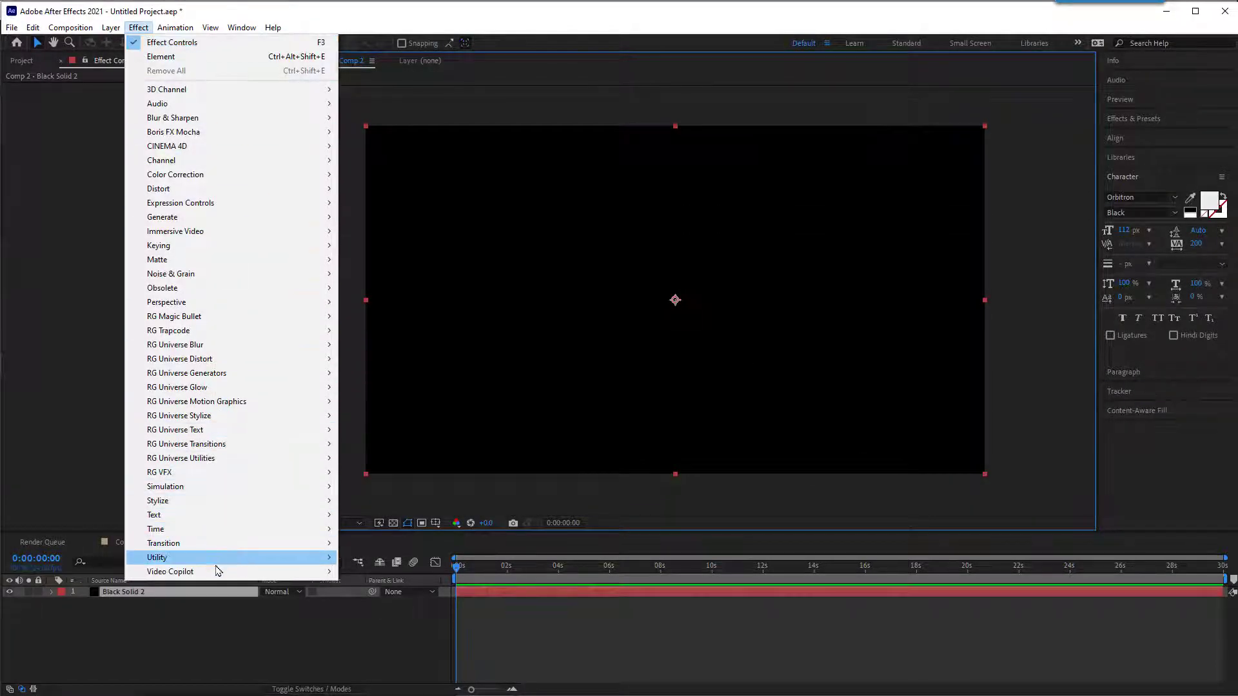
mouse_move(220, 572)
left_click(400, 574)
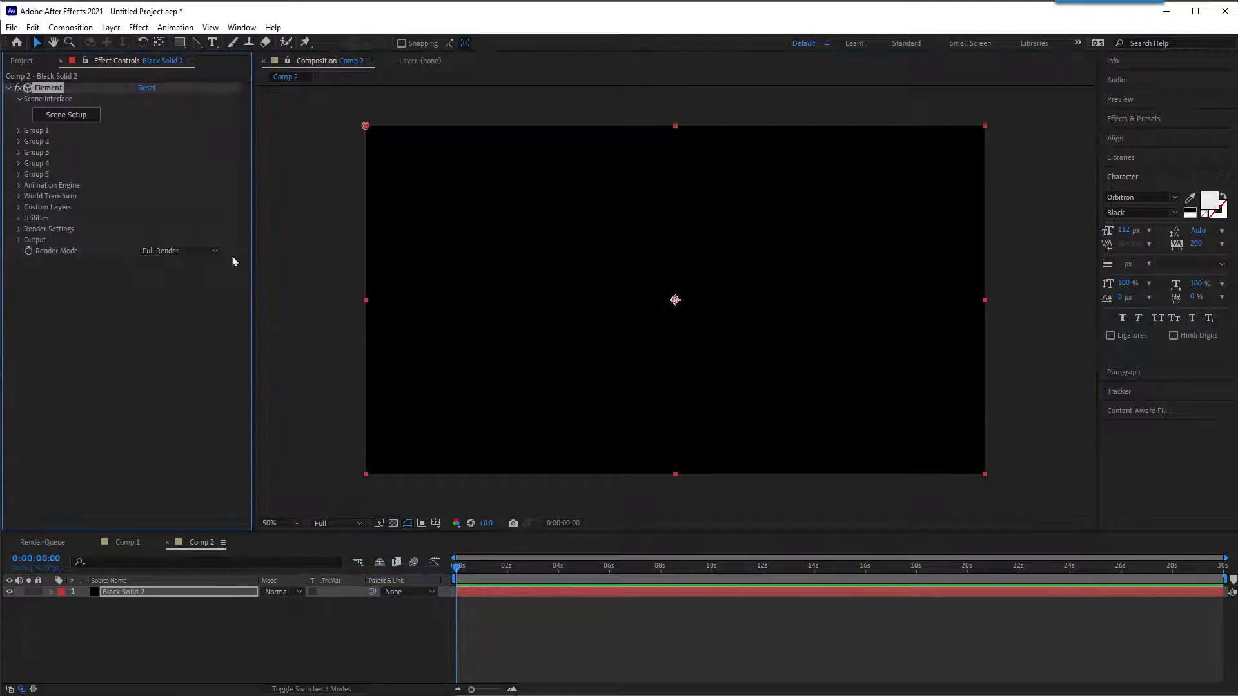
left_click(83, 118)
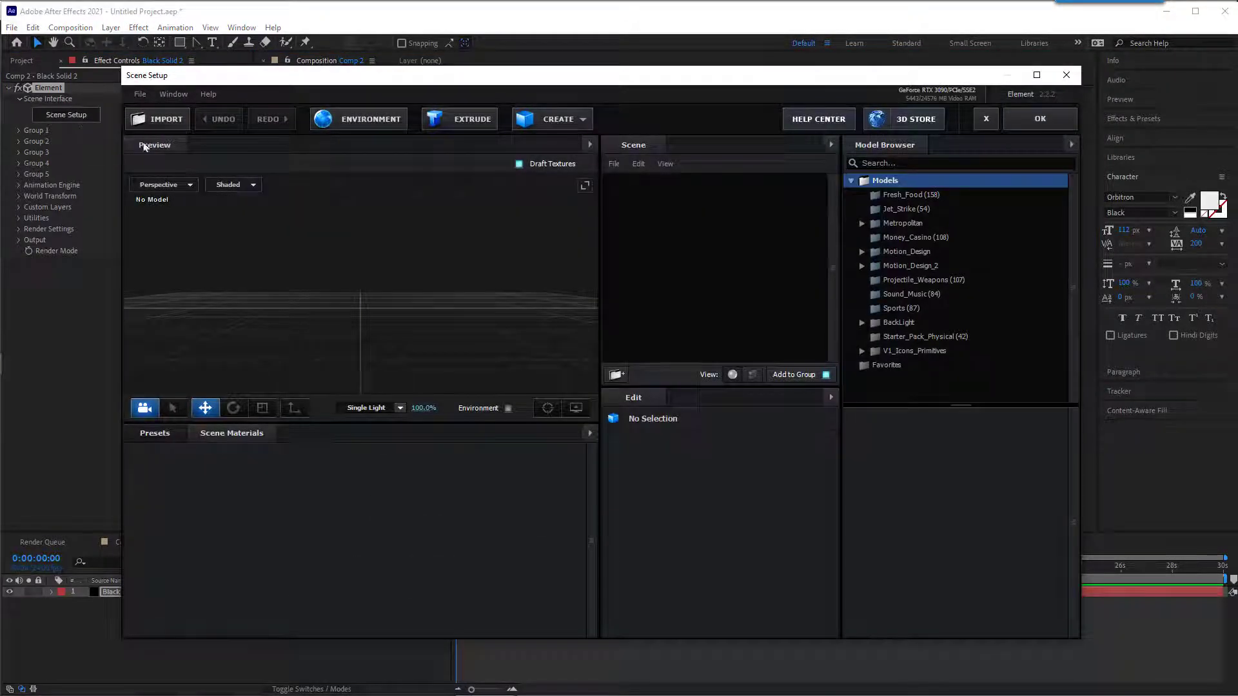
Step: Import the 3D object Sphere Parts.c4d from the Desktop into the Element scene
left_click(155, 121)
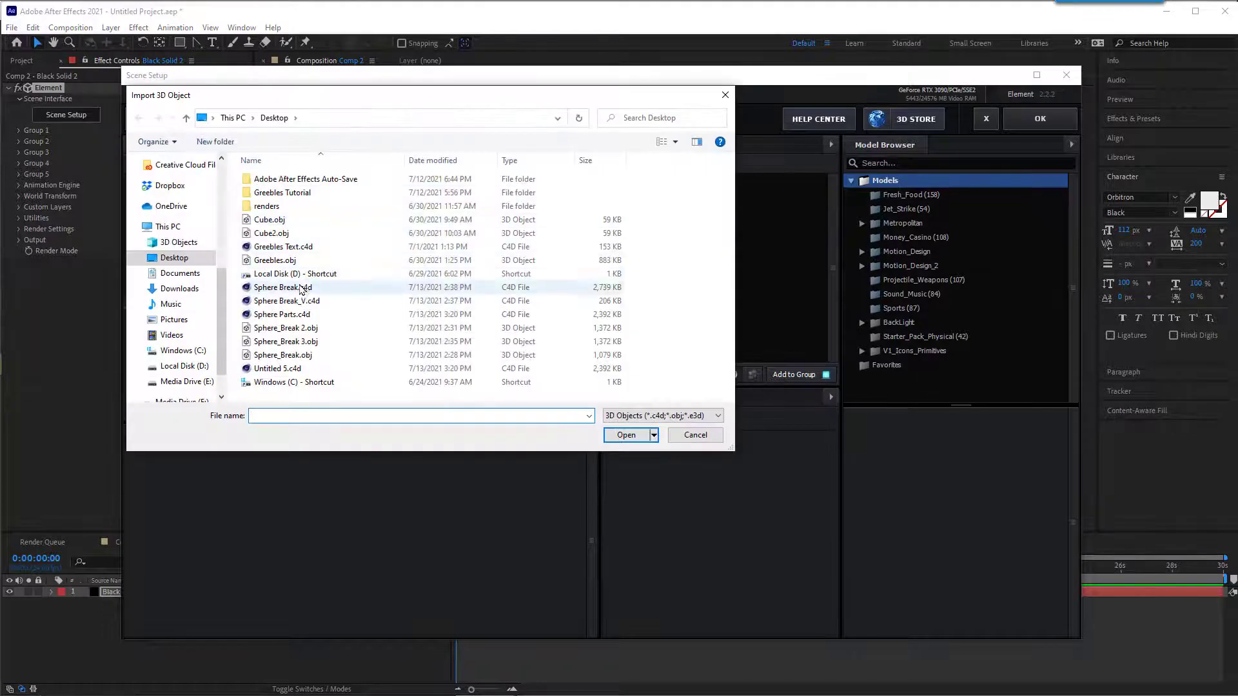
left_click(291, 315)
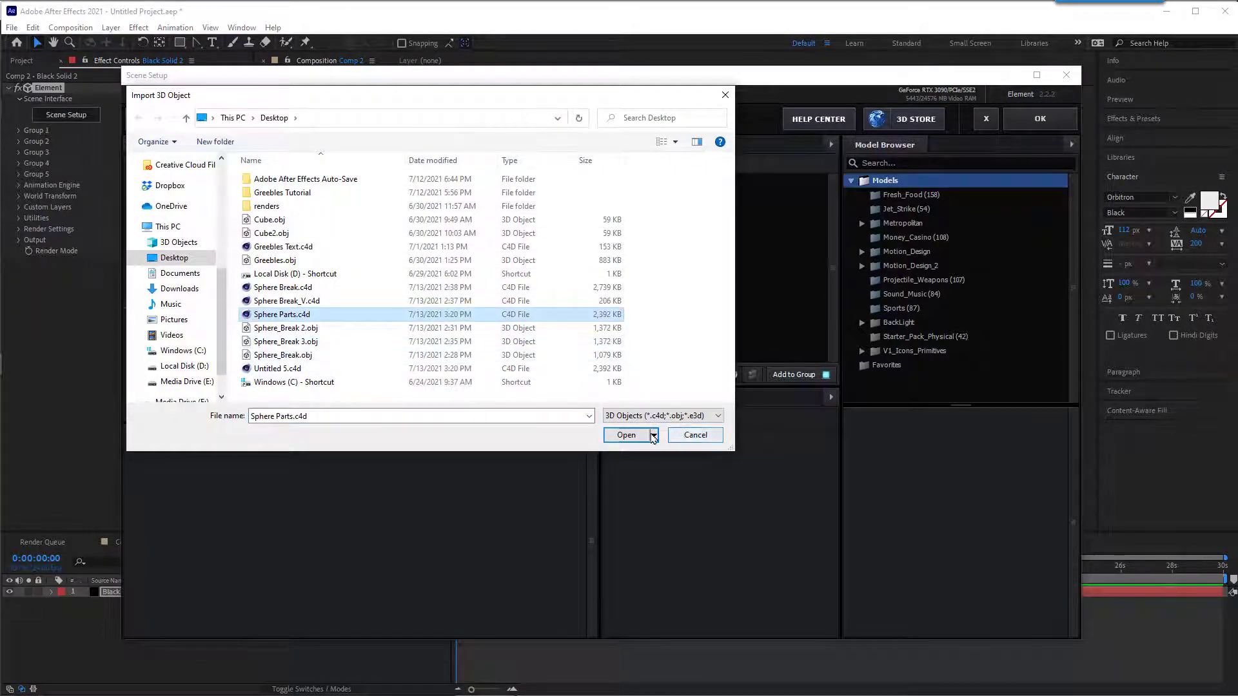
left_click(627, 436)
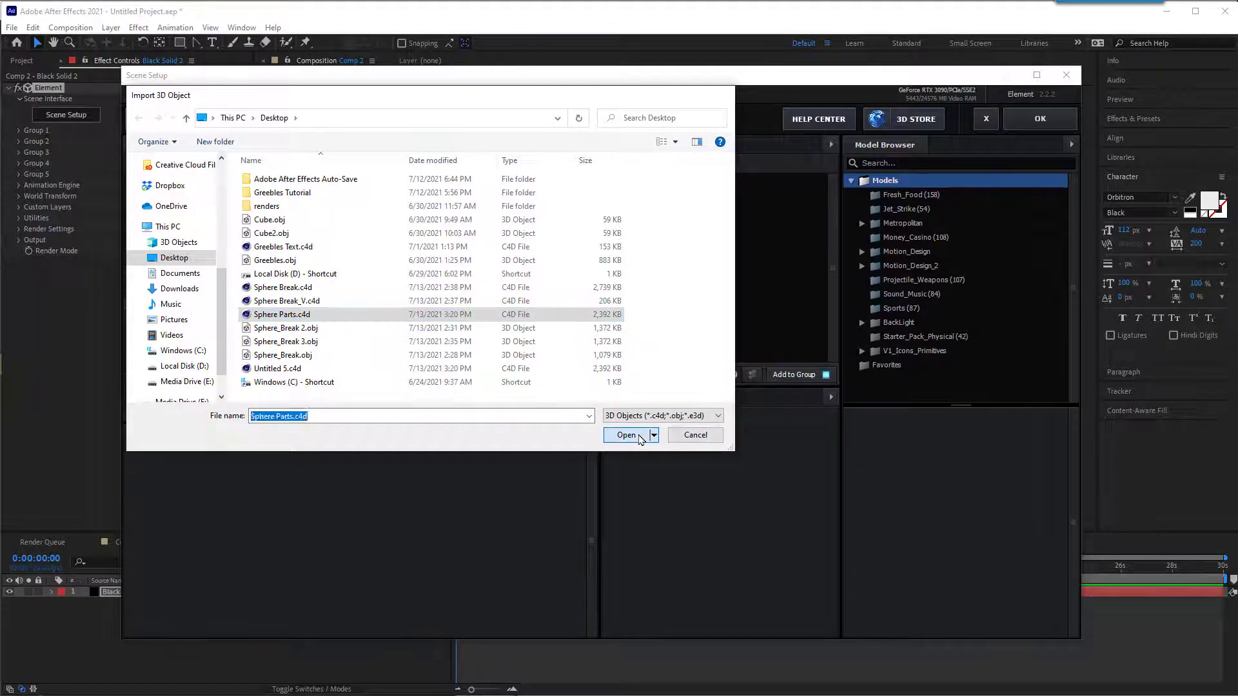
left_click(677, 491)
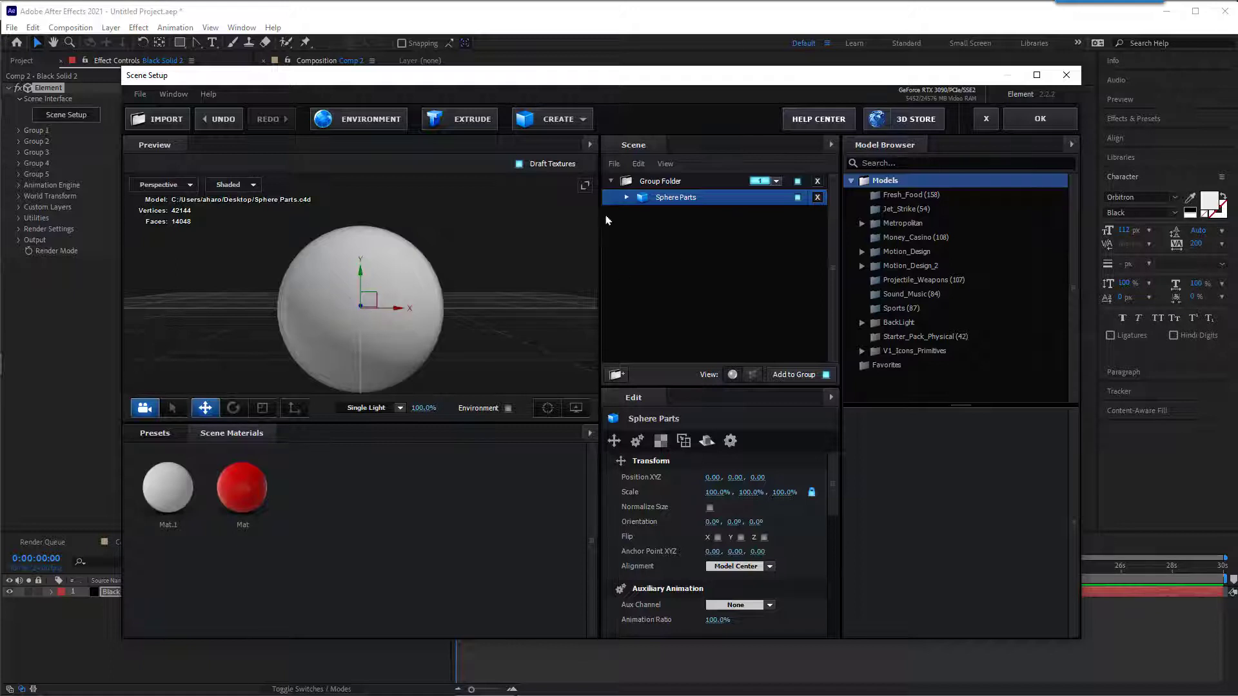
Step: Hide the Mat.1 part of Sphere Parts to inspect the red inner faces, and show it again
left_click(625, 198)
left_click(798, 214)
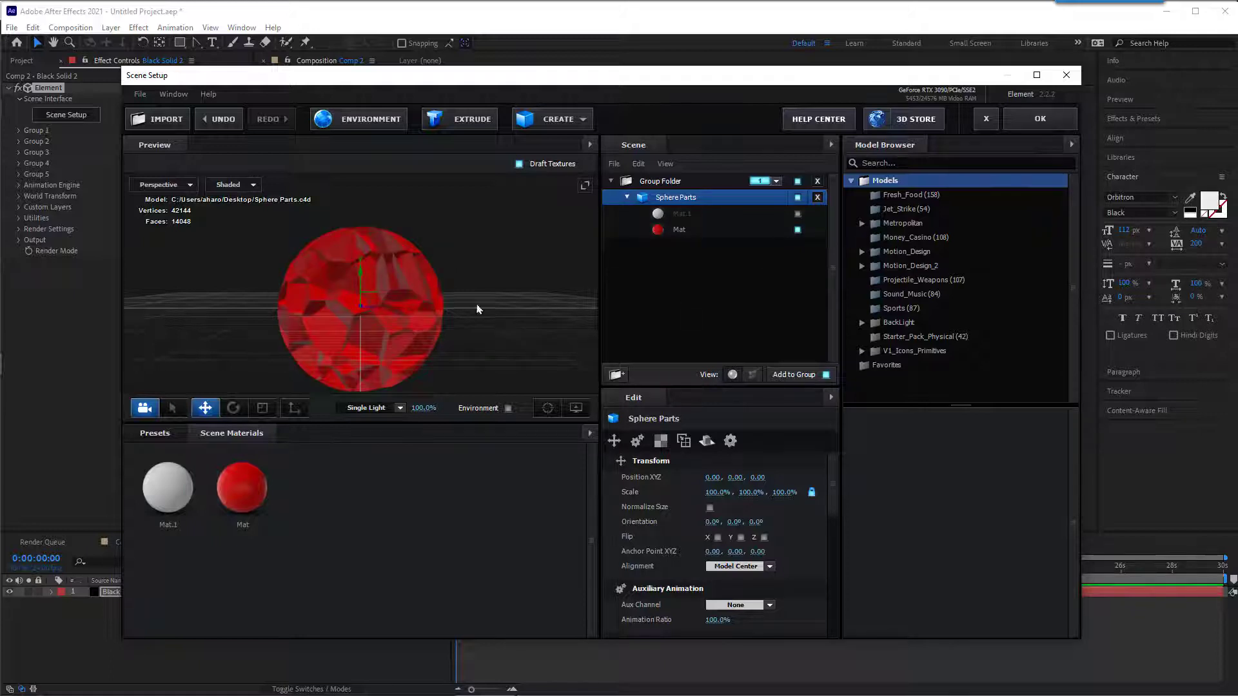
left_click_drag(470, 338, 541, 292)
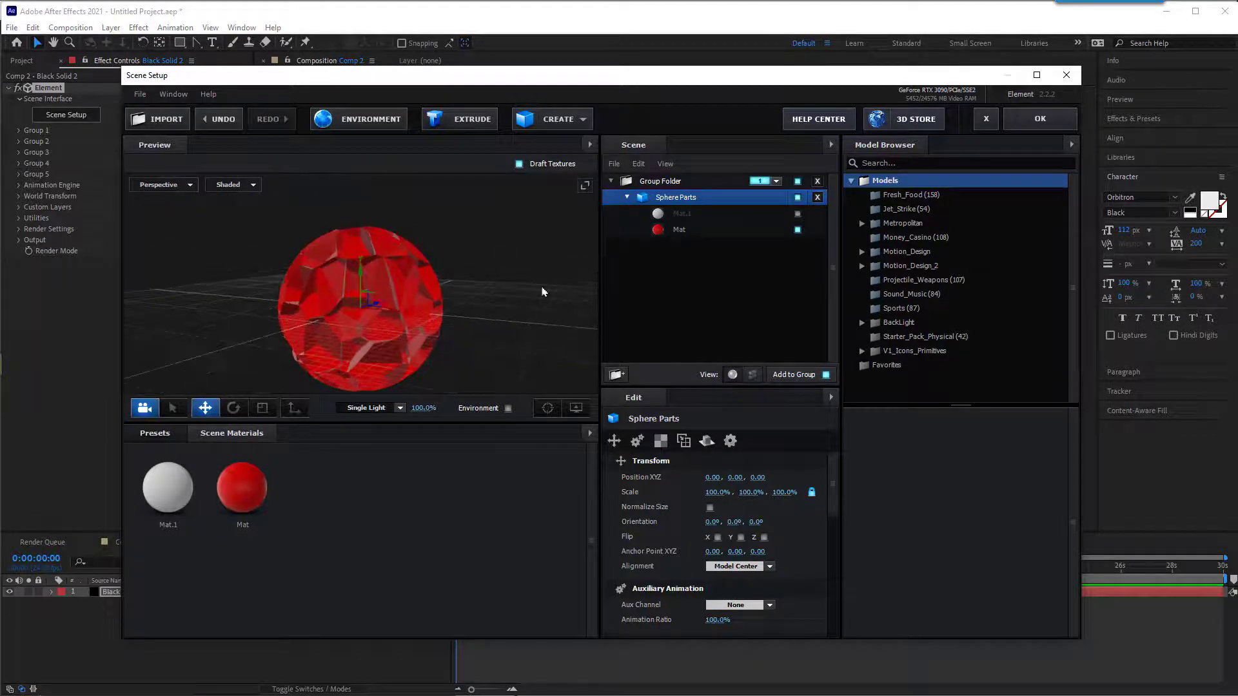
left_click(798, 214)
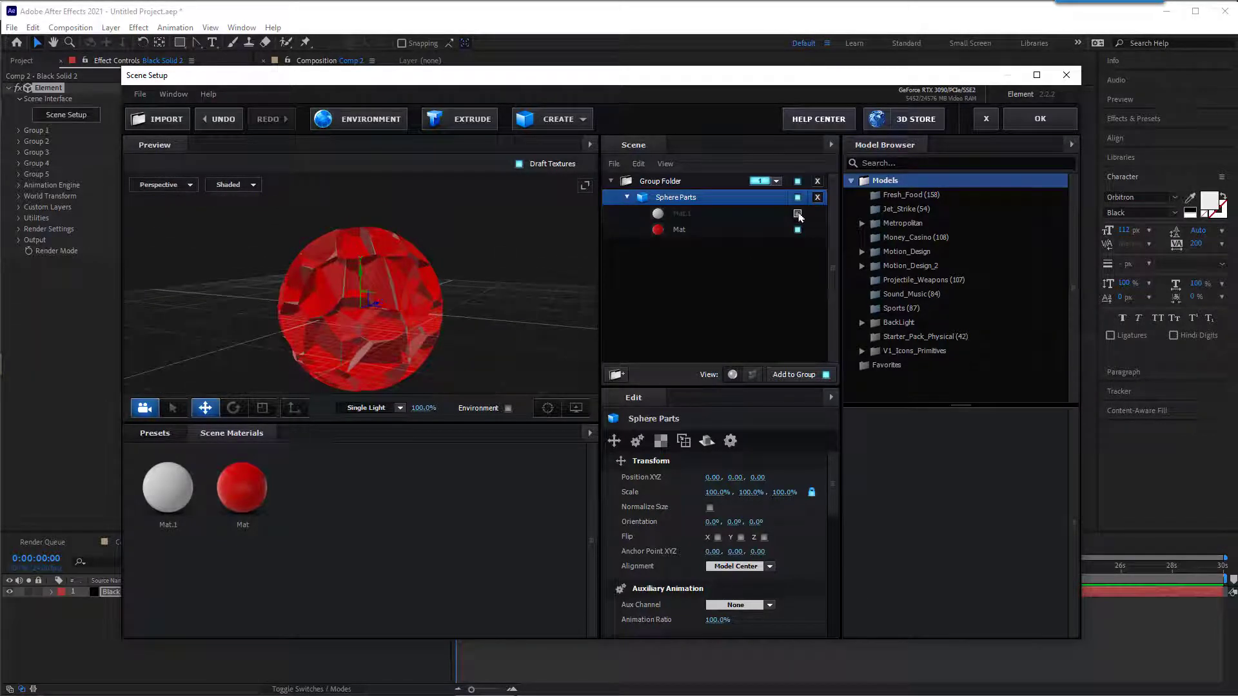
Step: Accept the scene setup and enable Multi-Object in the Particle Look of Group 1
left_click(1024, 122)
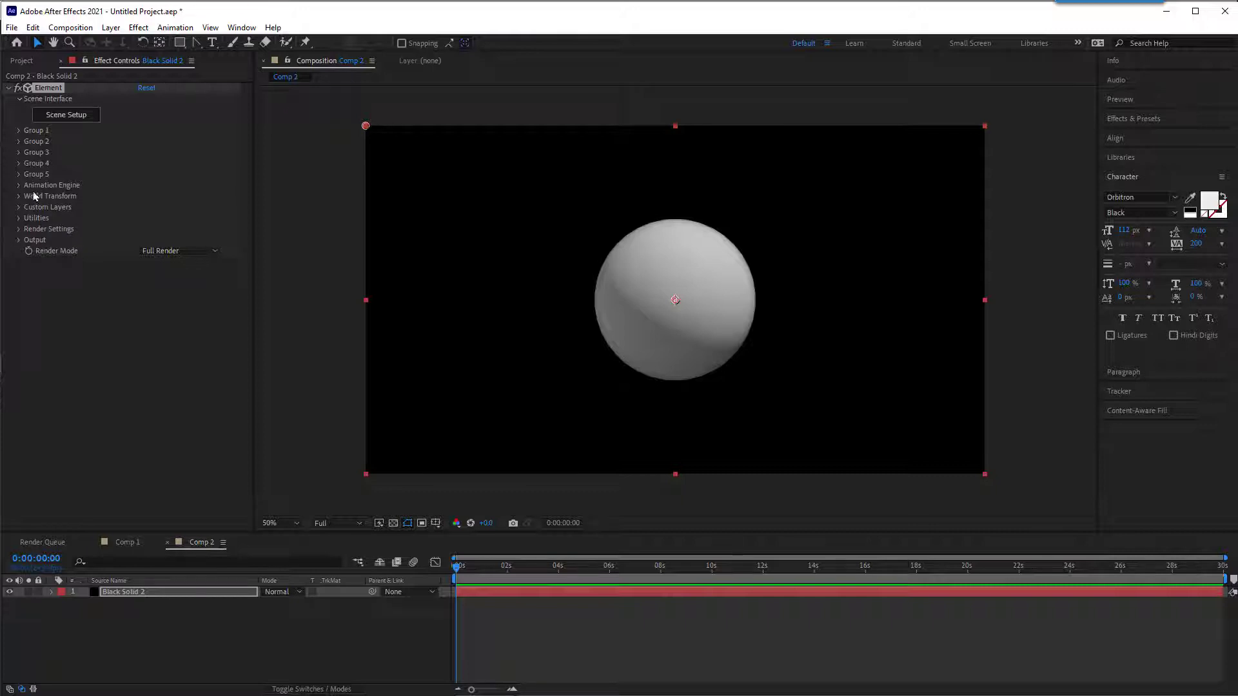
left_click(18, 131)
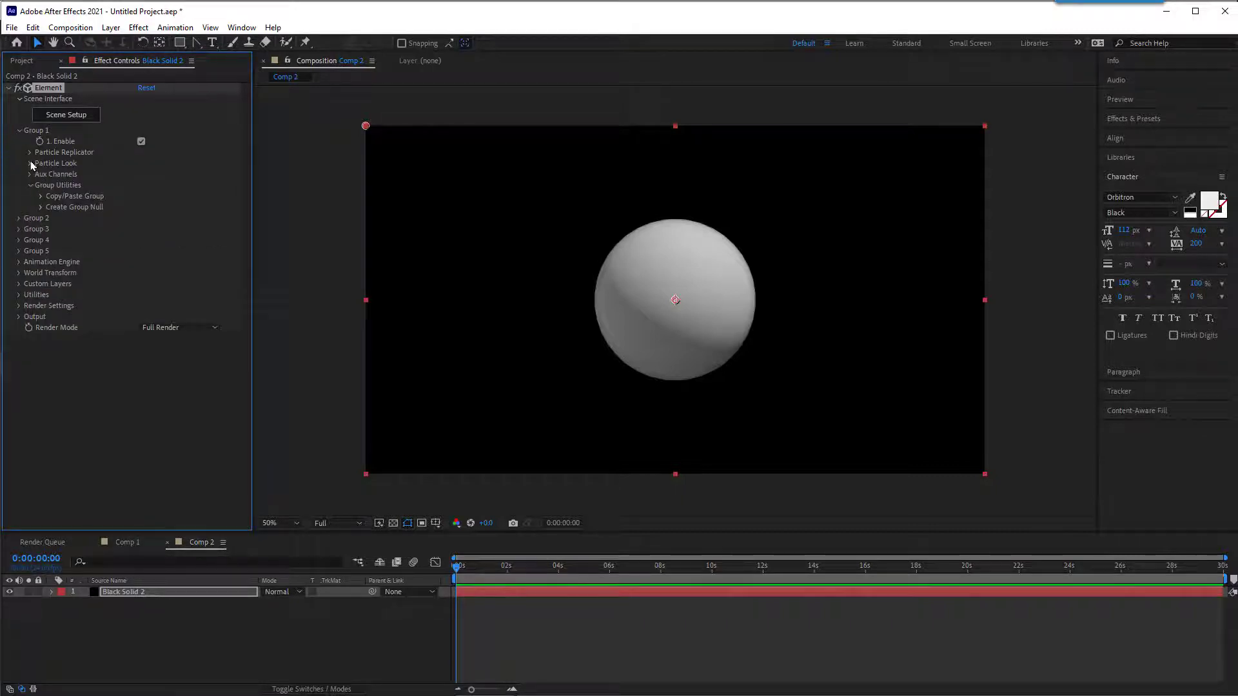
left_click(30, 163)
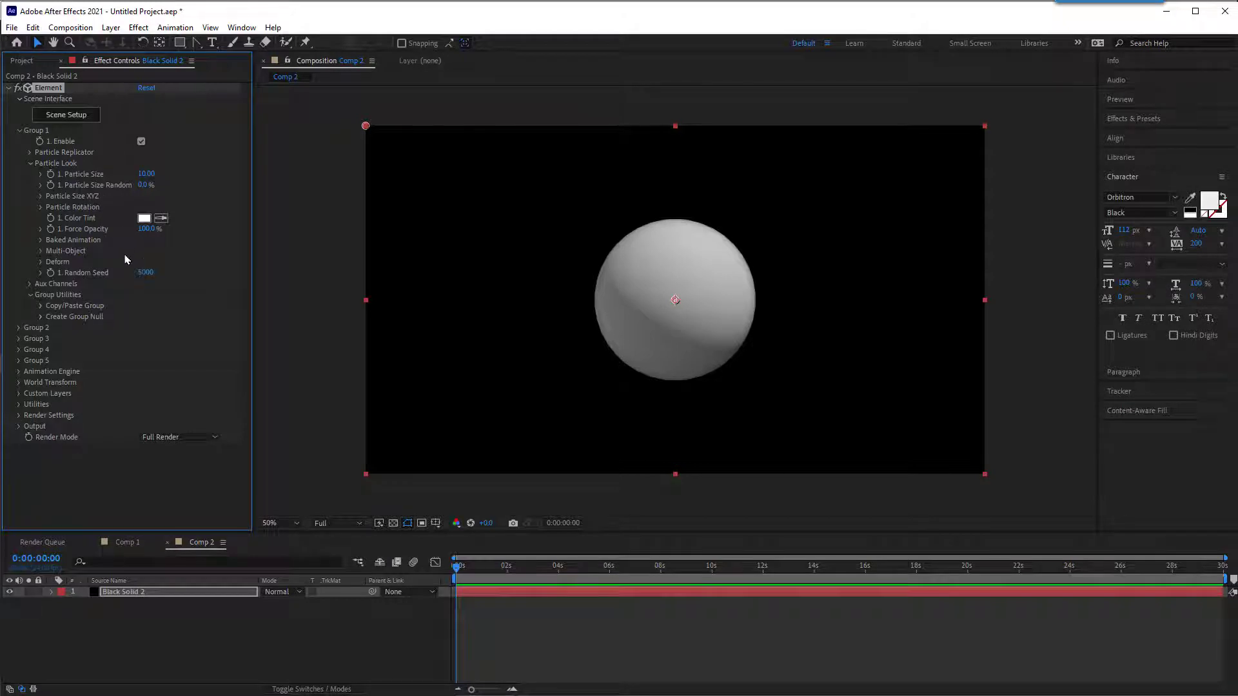
left_click(41, 252)
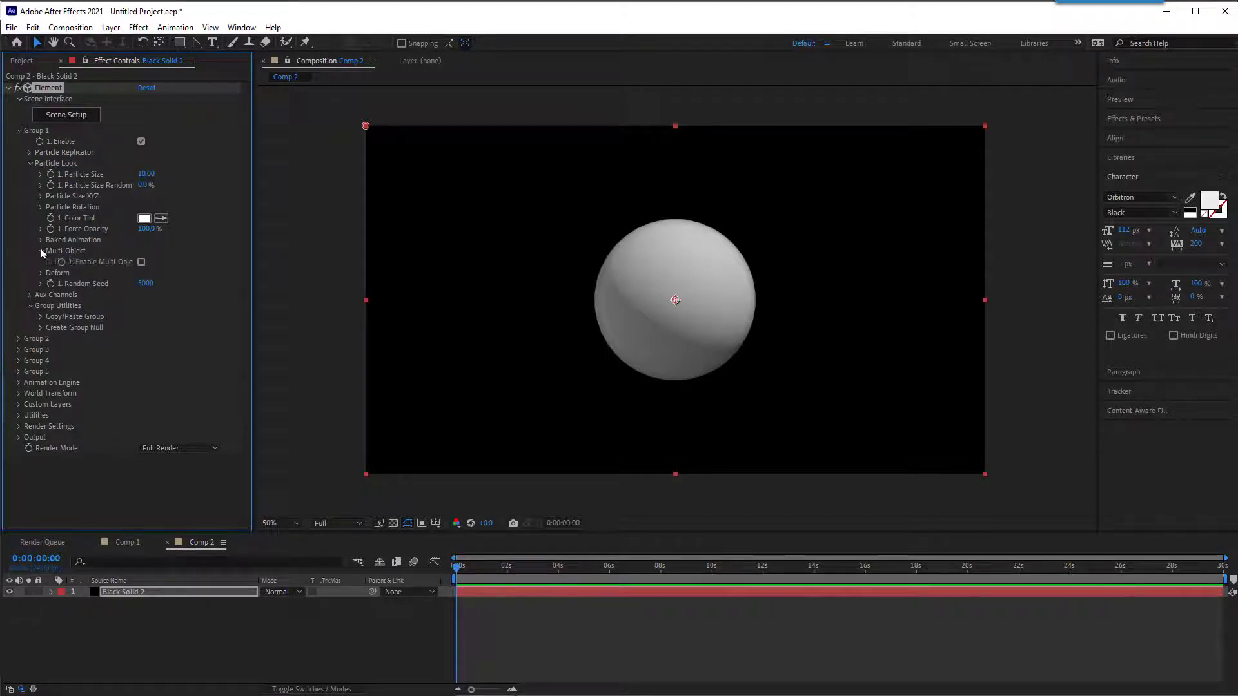
left_click(142, 261)
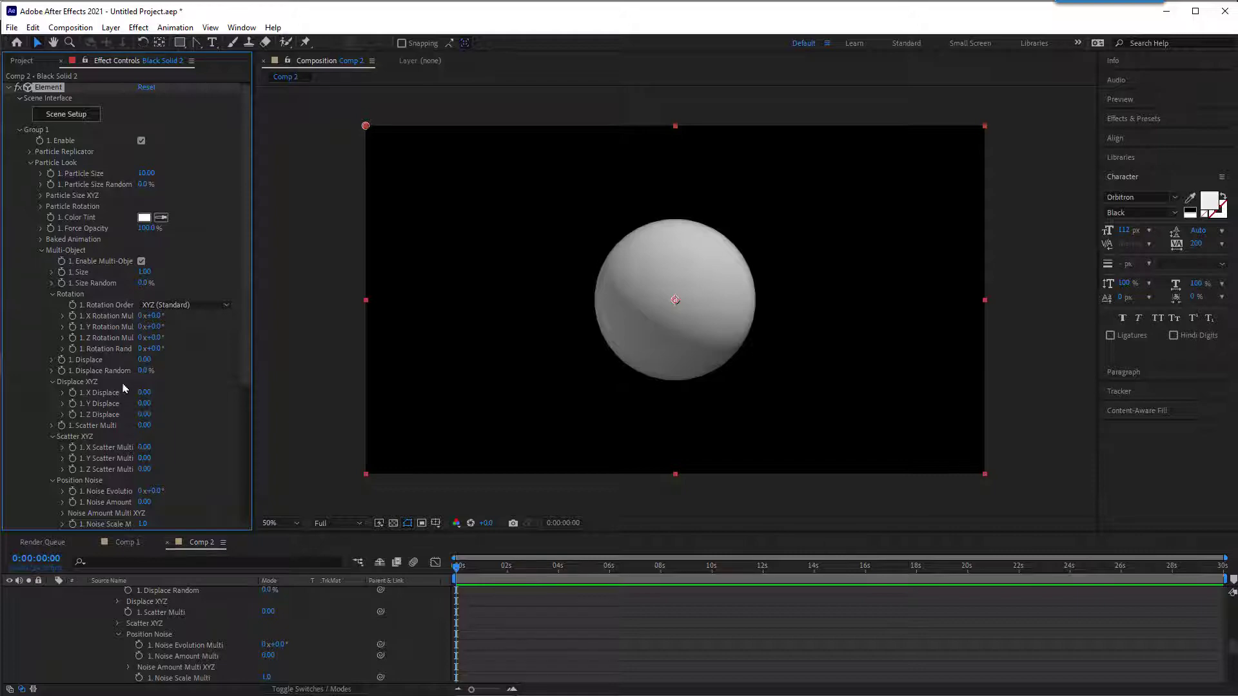
Step: Animate the Multi-Object Displace of Group 1 from 0 at the start to about 15.83 at 2 seconds and show its keyframes
mouse_move(144, 360)
left_mouse_down()
mouse_move(629, 374)
mouse_move(412, 390)
left_mouse_up()
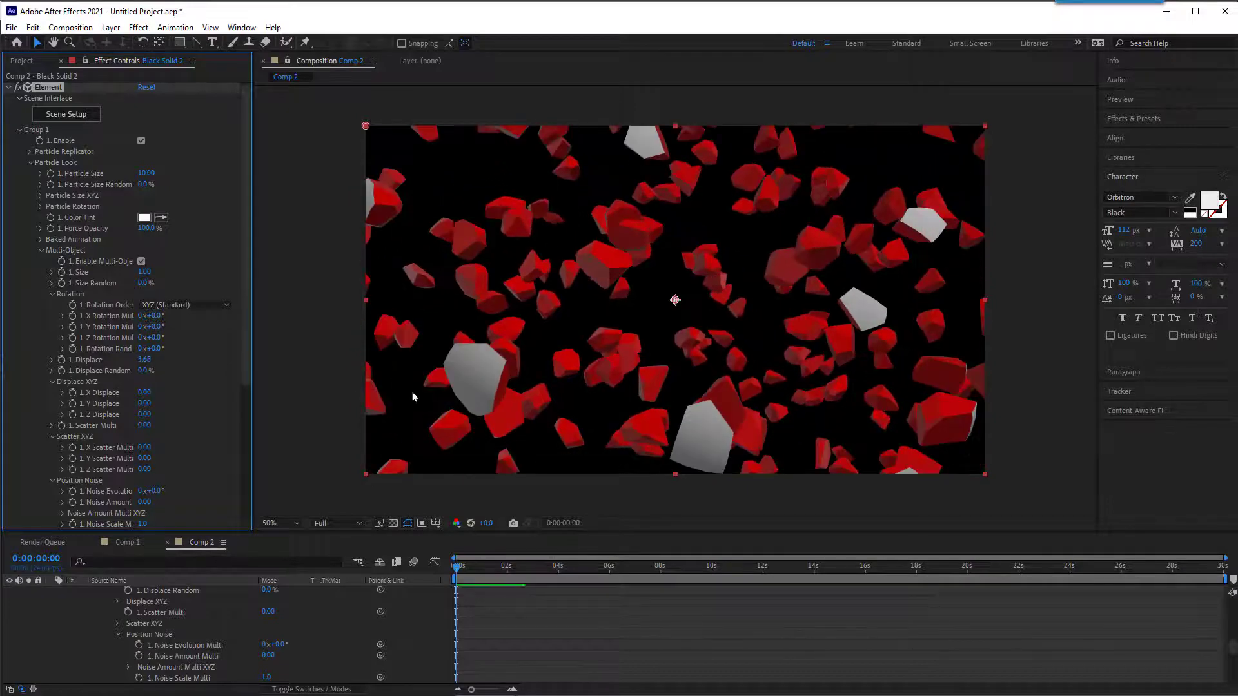
key("ctrl+z")
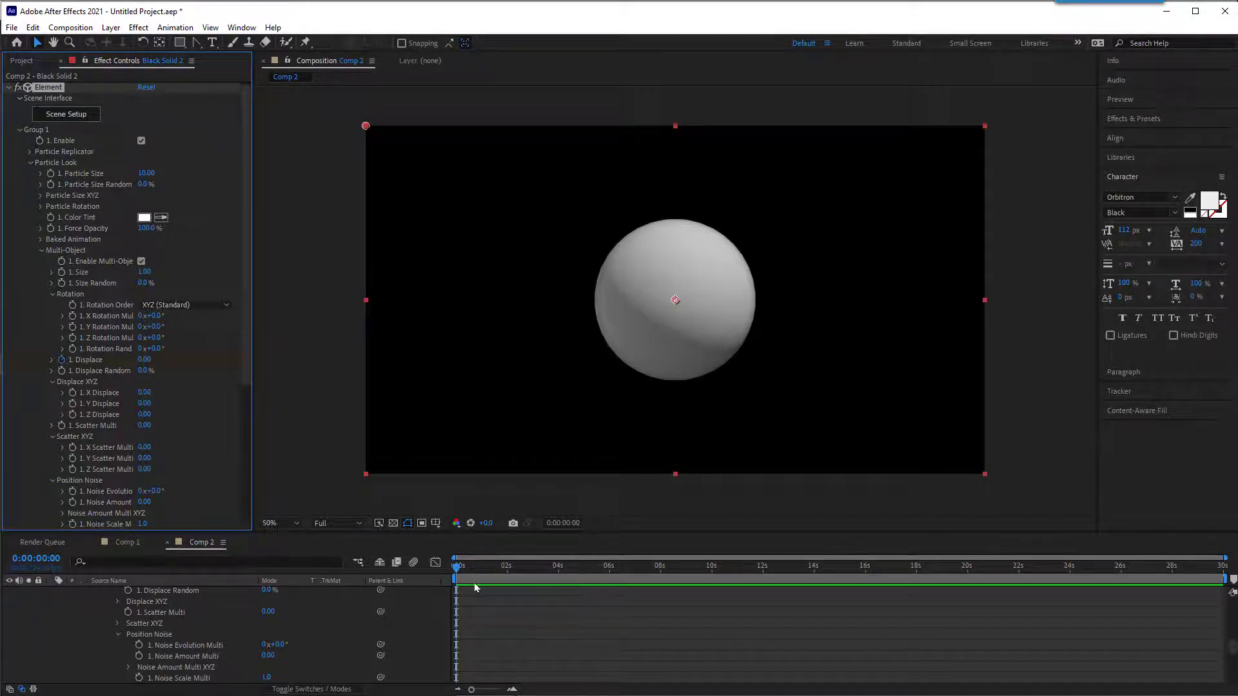
left_click_drag(469, 575, 509, 580)
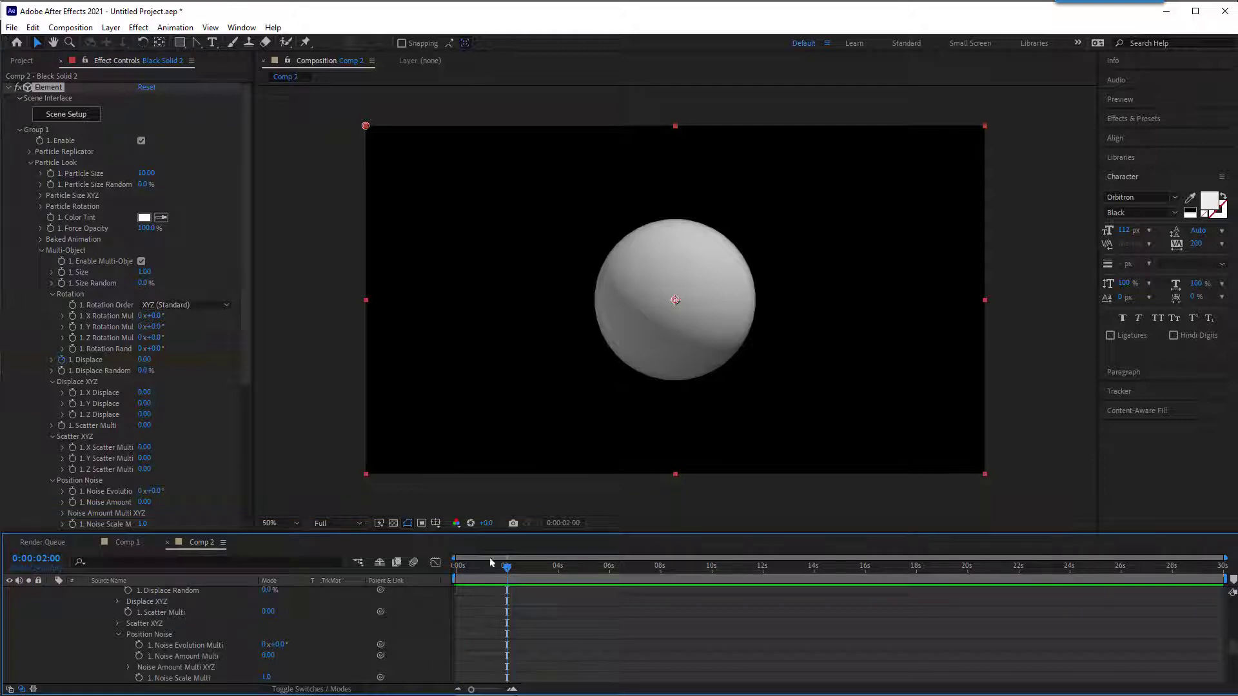
left_click_drag(145, 359, 1076, 474)
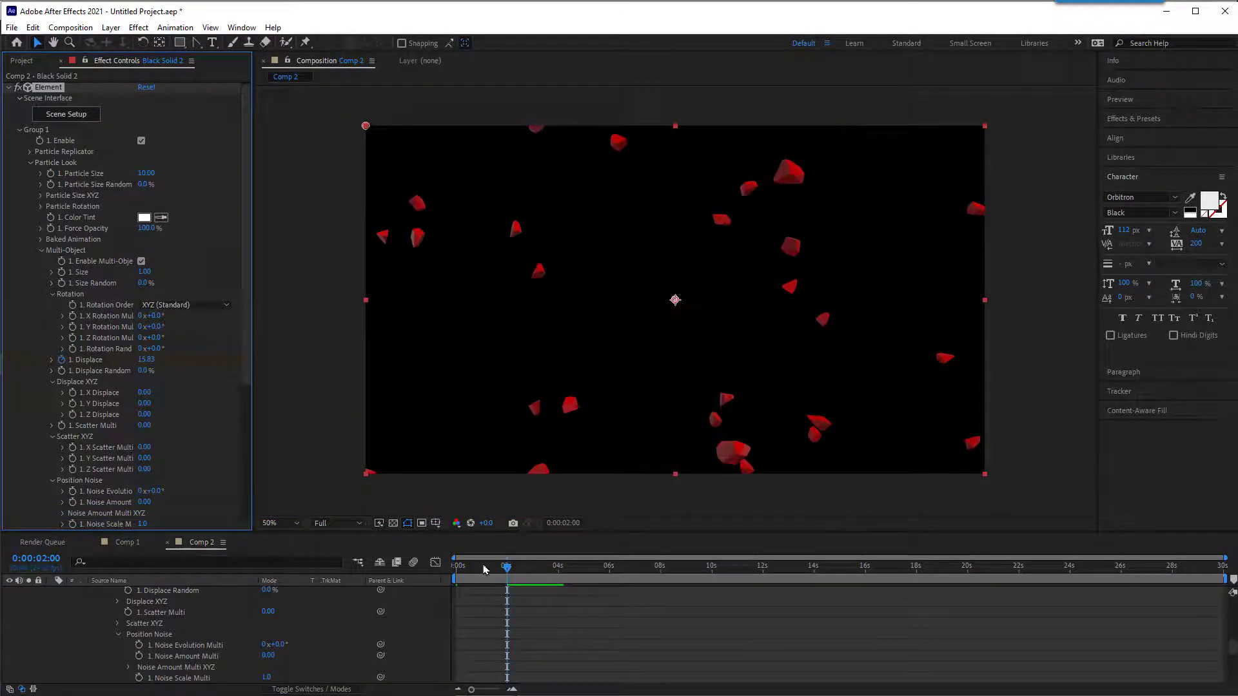
key("u")
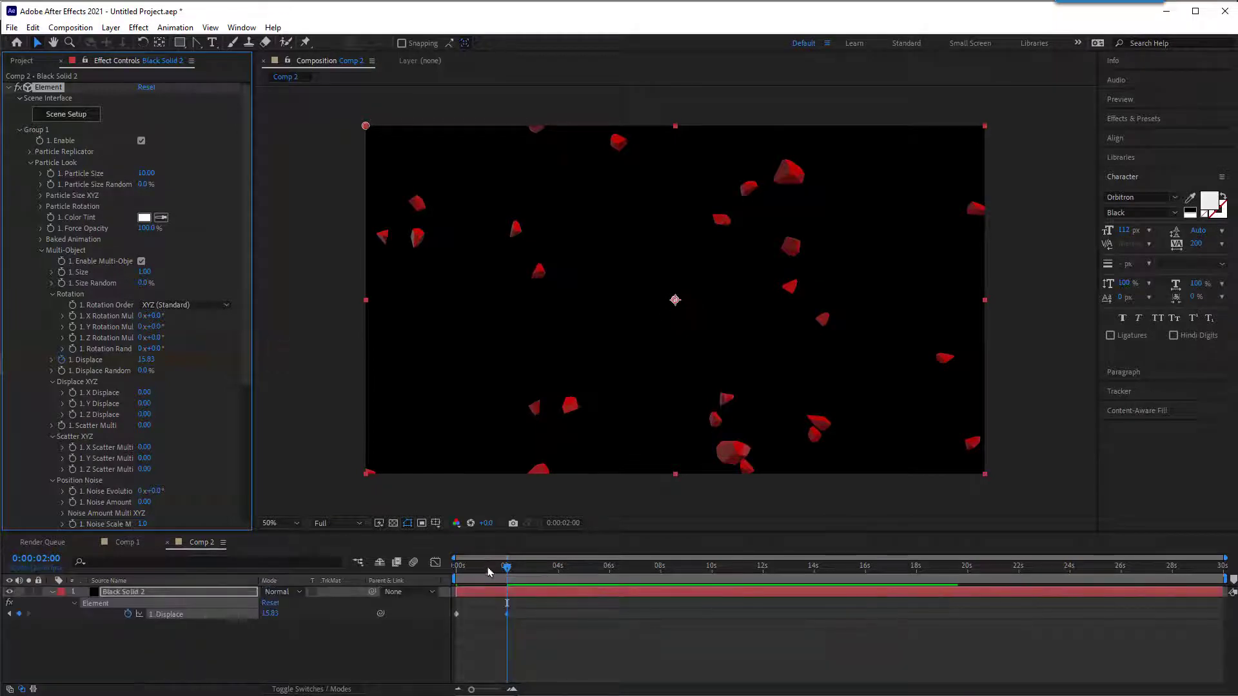
Step: Preview the explosion from the start and examine the fragments at about 0:00:01:02
left_click_drag(486, 568, 414, 568)
key("space")
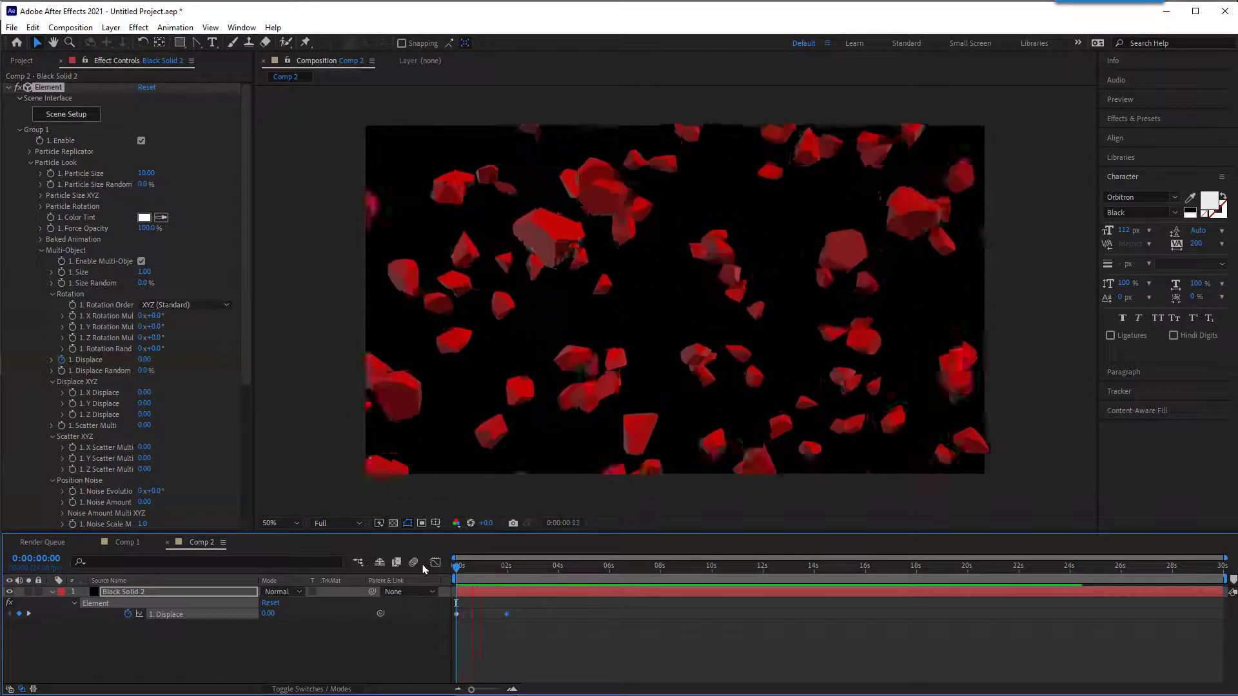
key("space")
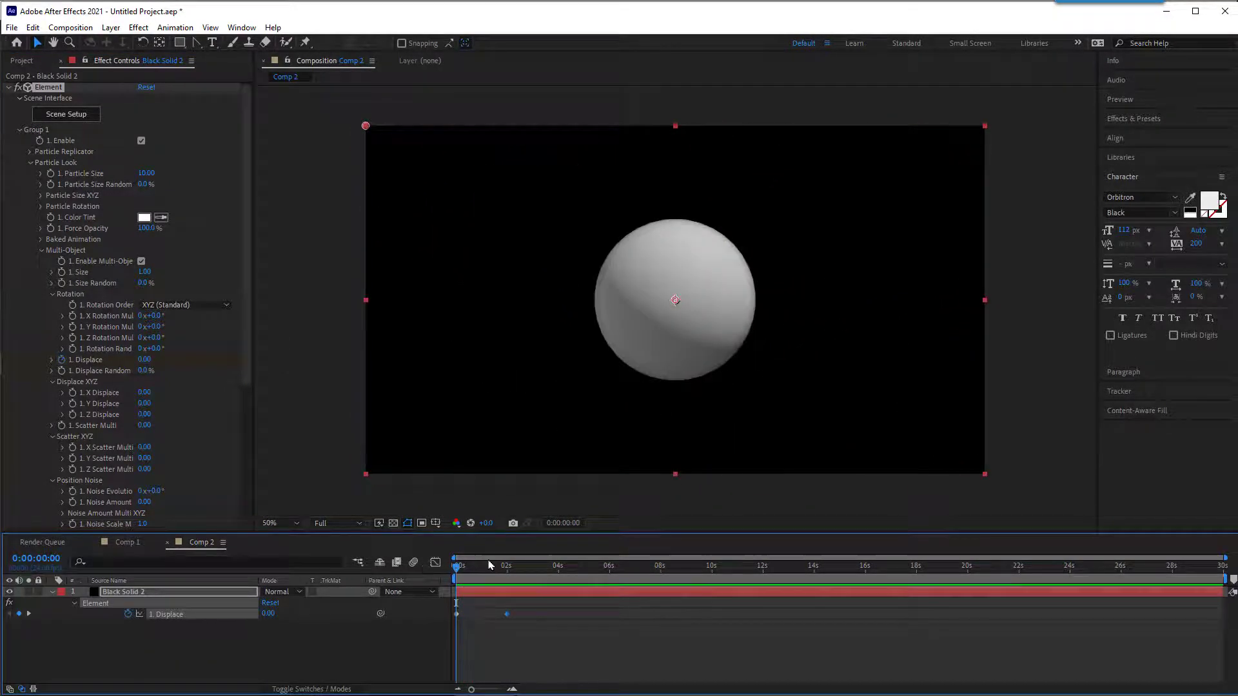
left_click_drag(491, 568, 479, 563)
left_click_drag(479, 563, 483, 566)
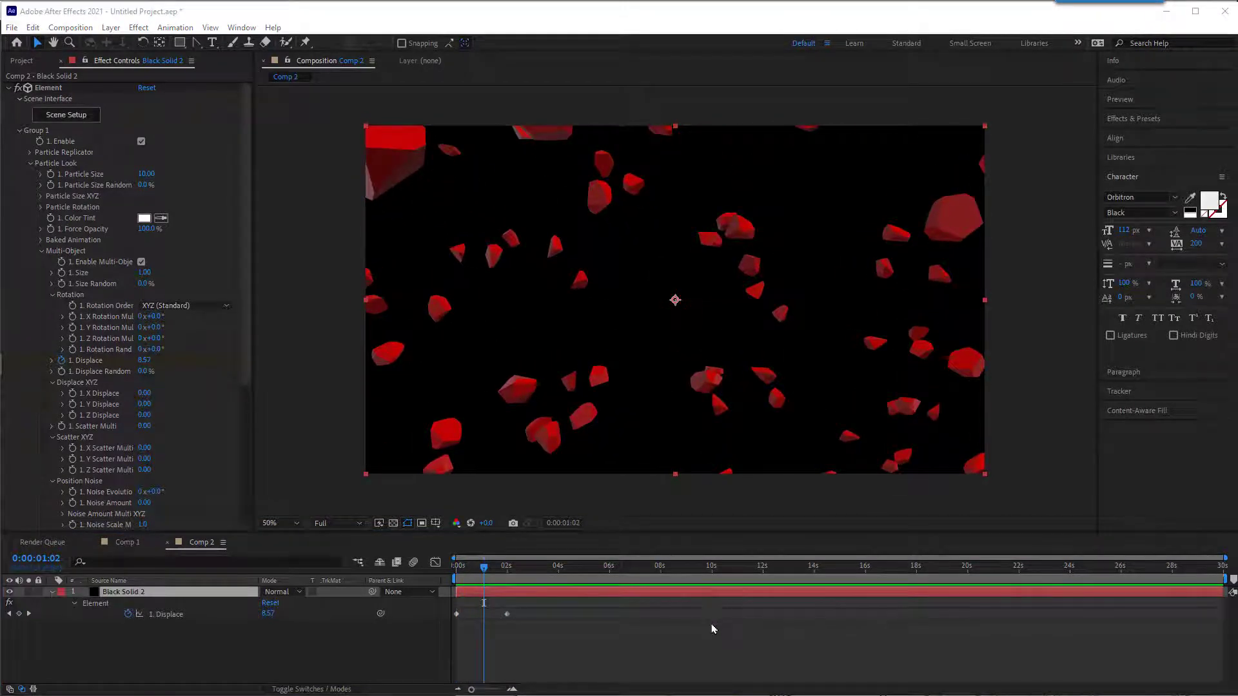
Step: Set Displace Random to 30% and preview the explosion from the start
left_click_drag(140, 373, 148, 373)
left_click(147, 372)
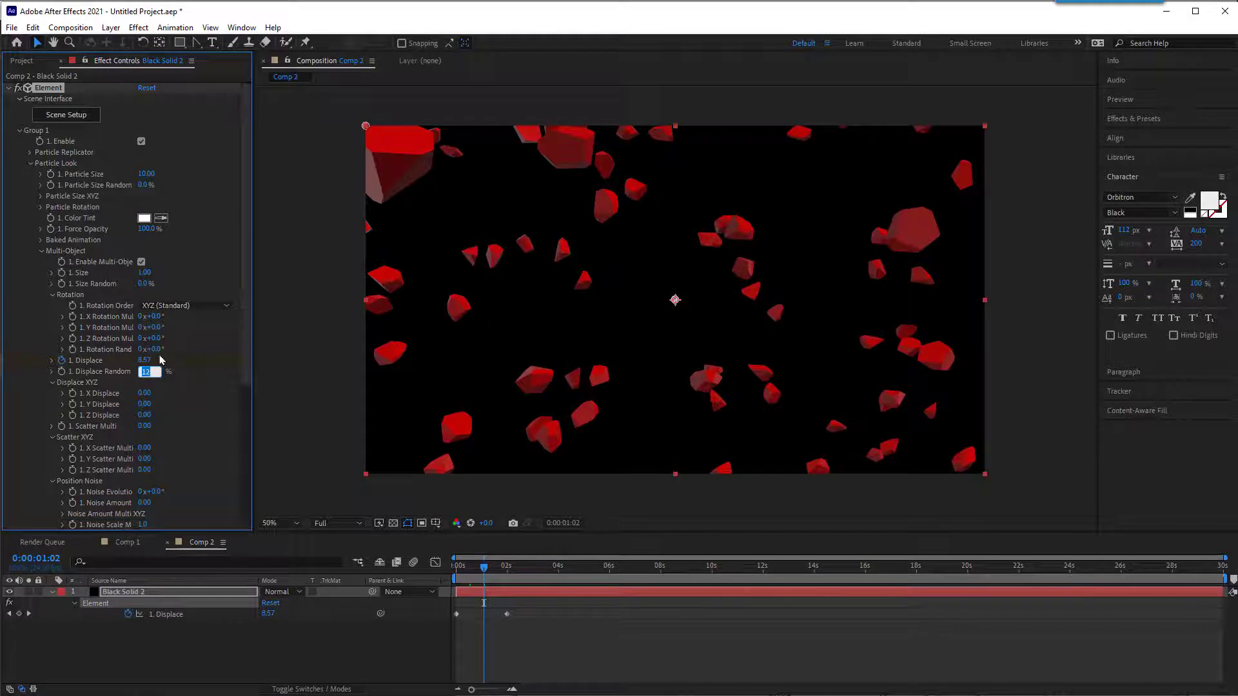
key("Return")
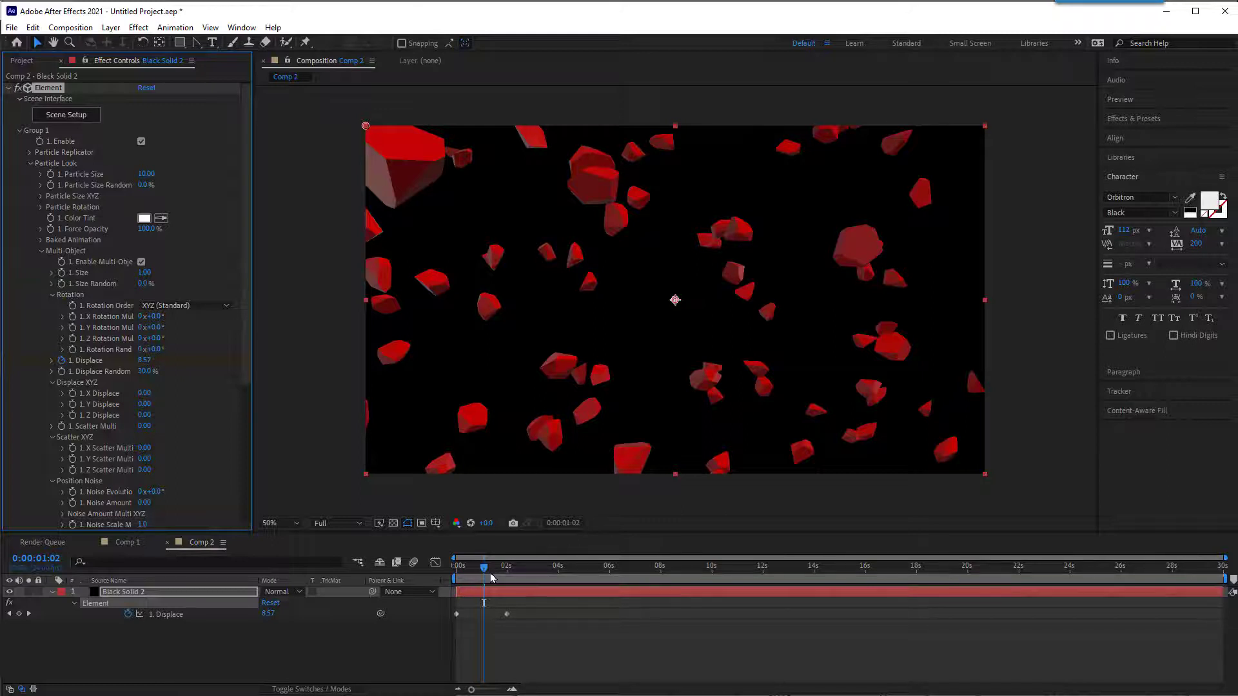
left_click_drag(485, 568, 436, 575)
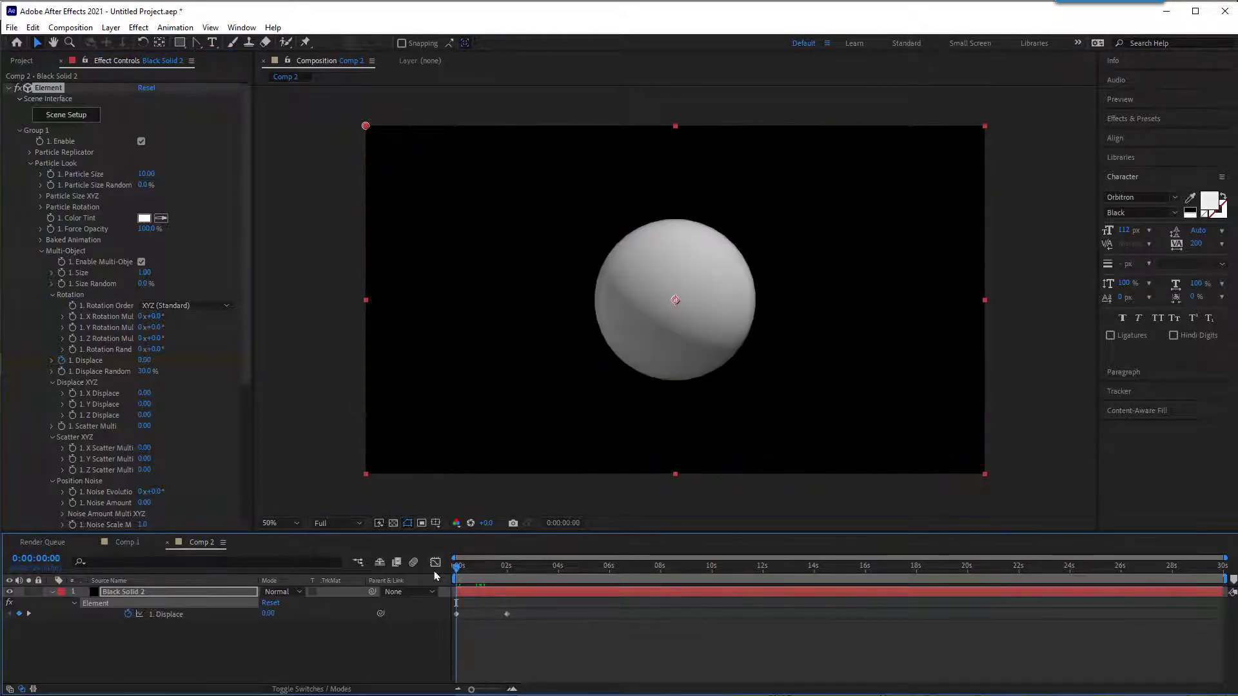
key("space")
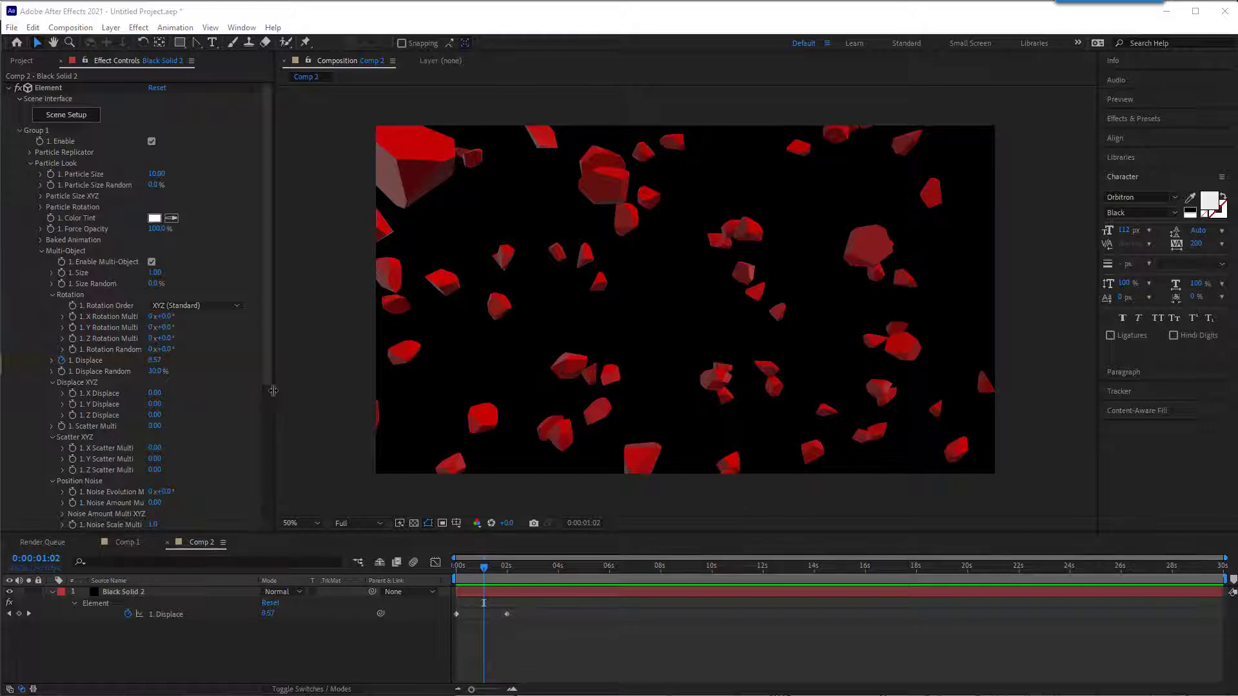
Step: Widen the effect settings area and animate X Rotation Multi in whole revolutions between the start and 0:00:01:23
left_click_drag(278, 396, 311, 385)
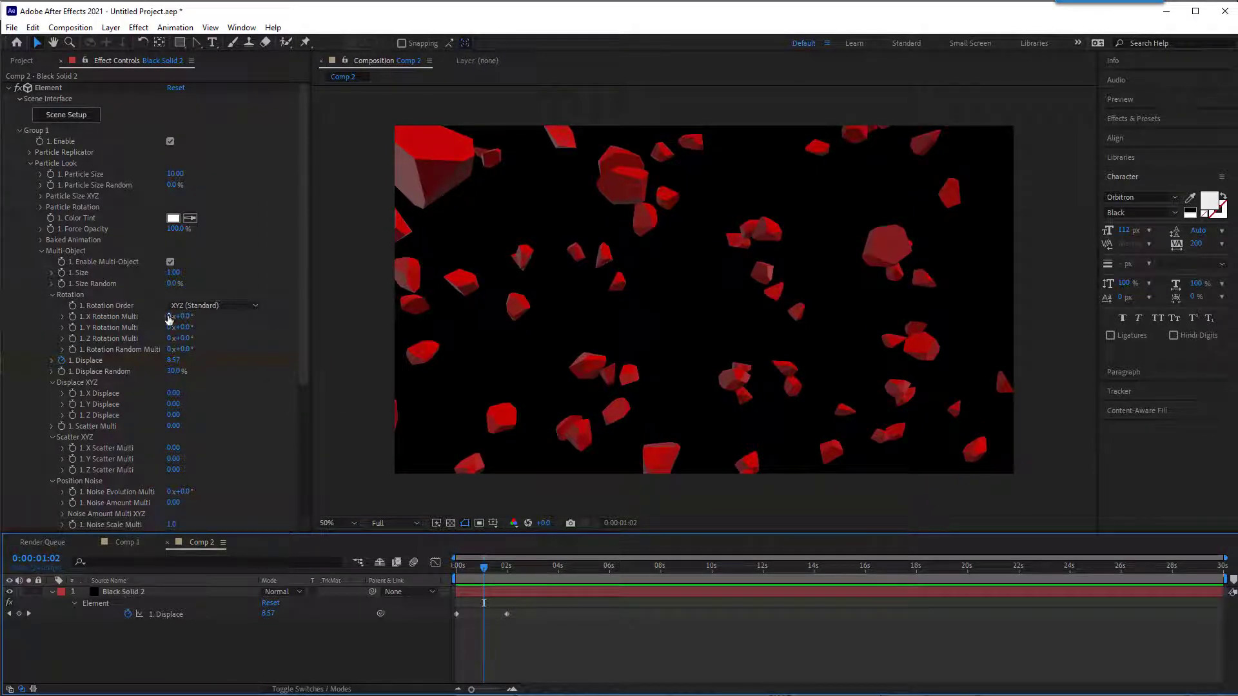
left_click_drag(481, 567, 455, 569)
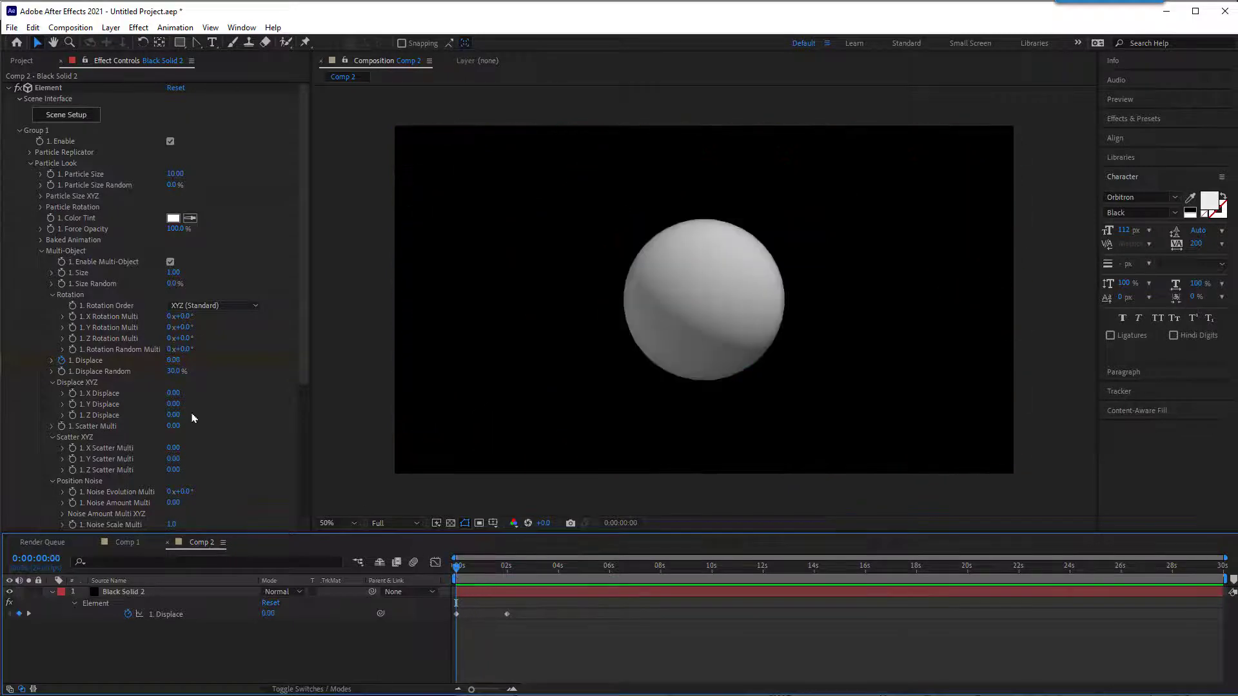
left_click(72, 316)
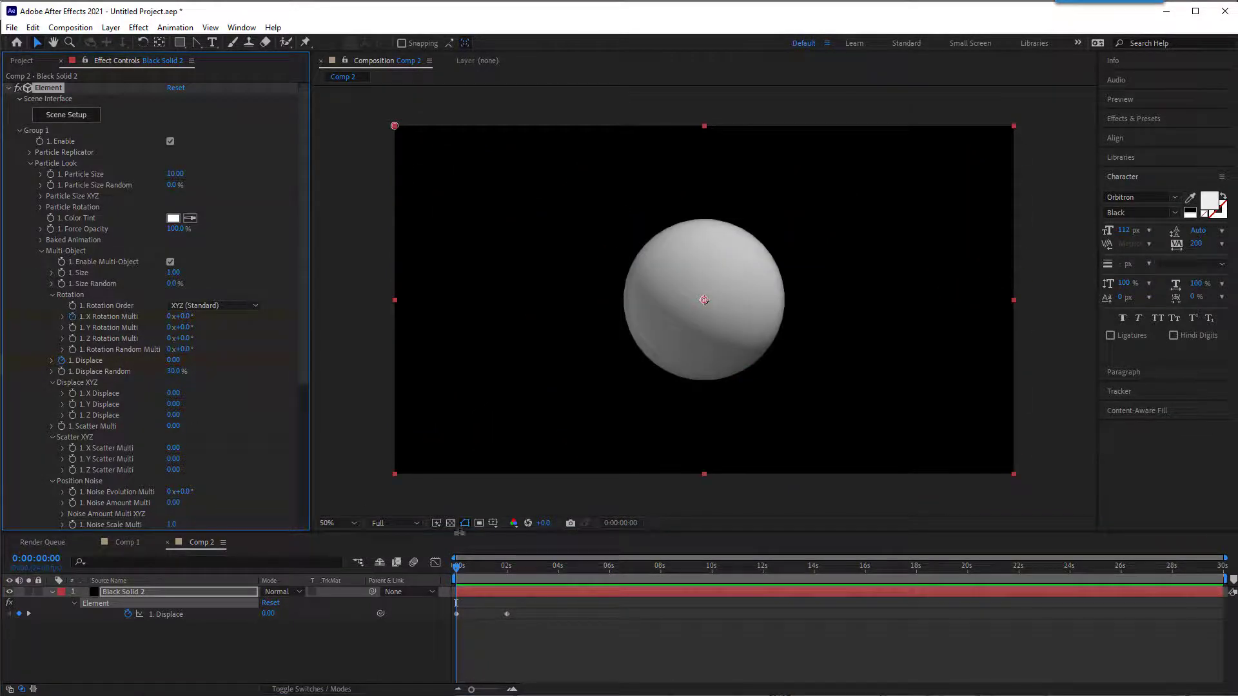
left_click_drag(485, 569, 507, 569)
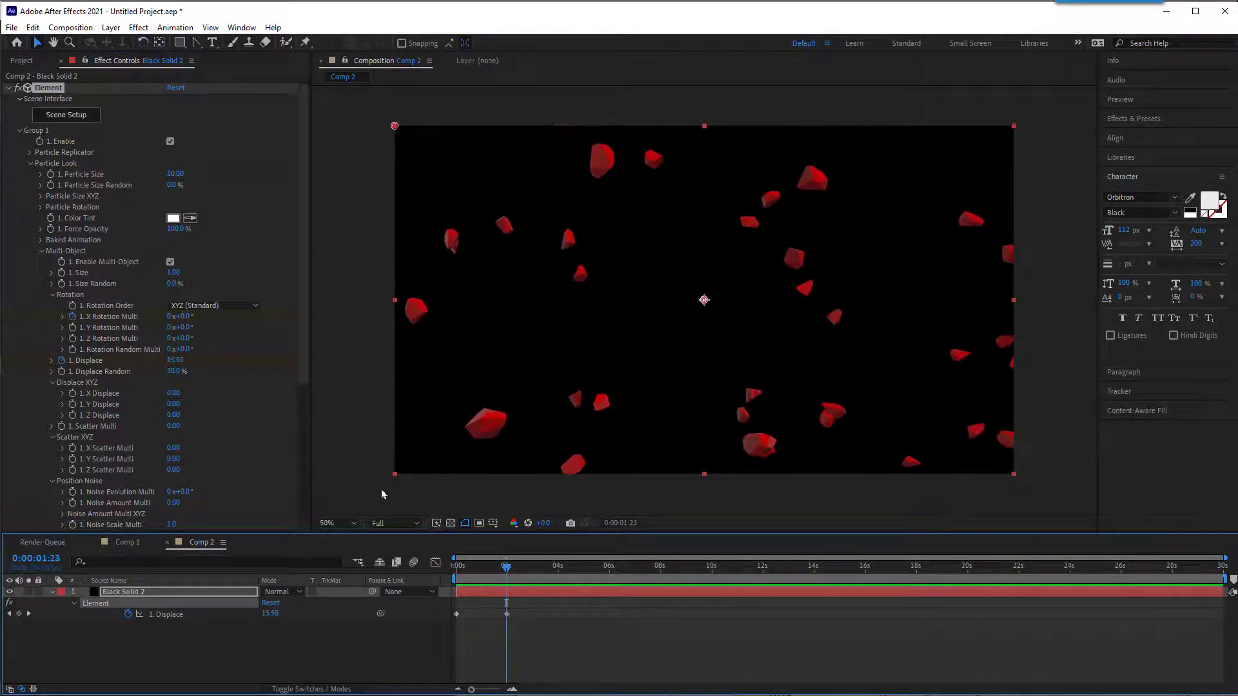
left_click(172, 317)
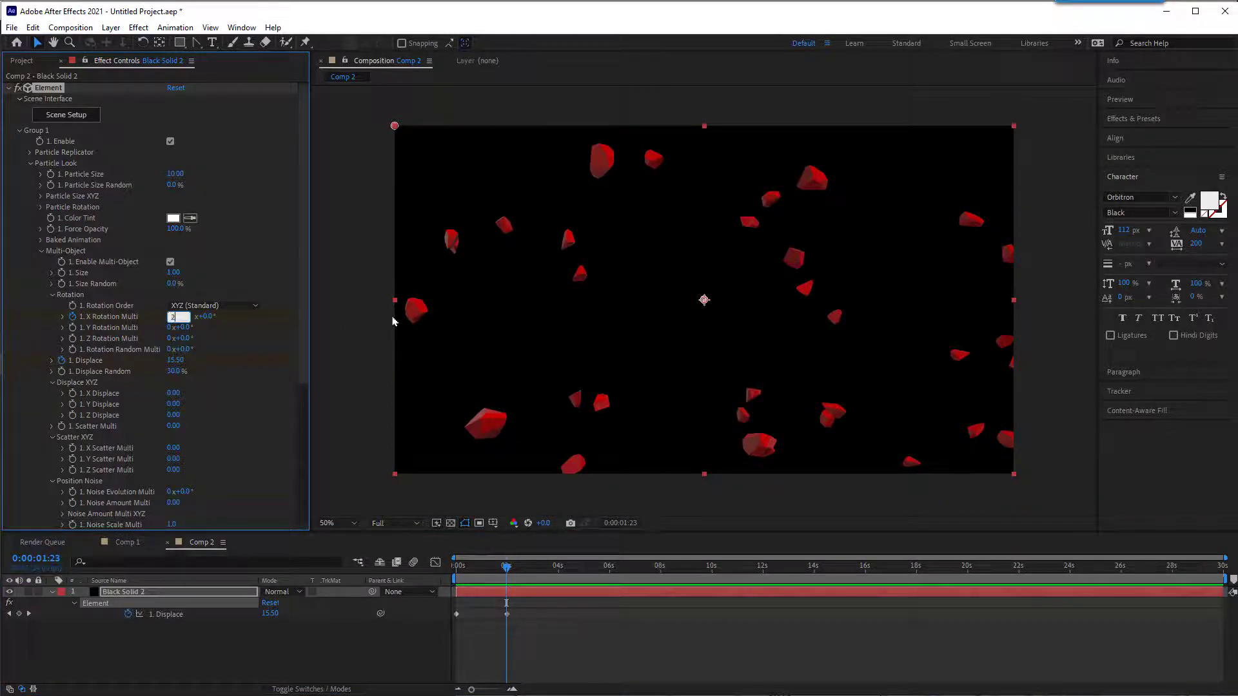
key("Escape")
Step: Play the animation from the start to check the rotation of the fragments
left_click_drag(503, 573, 409, 583)
key("space")
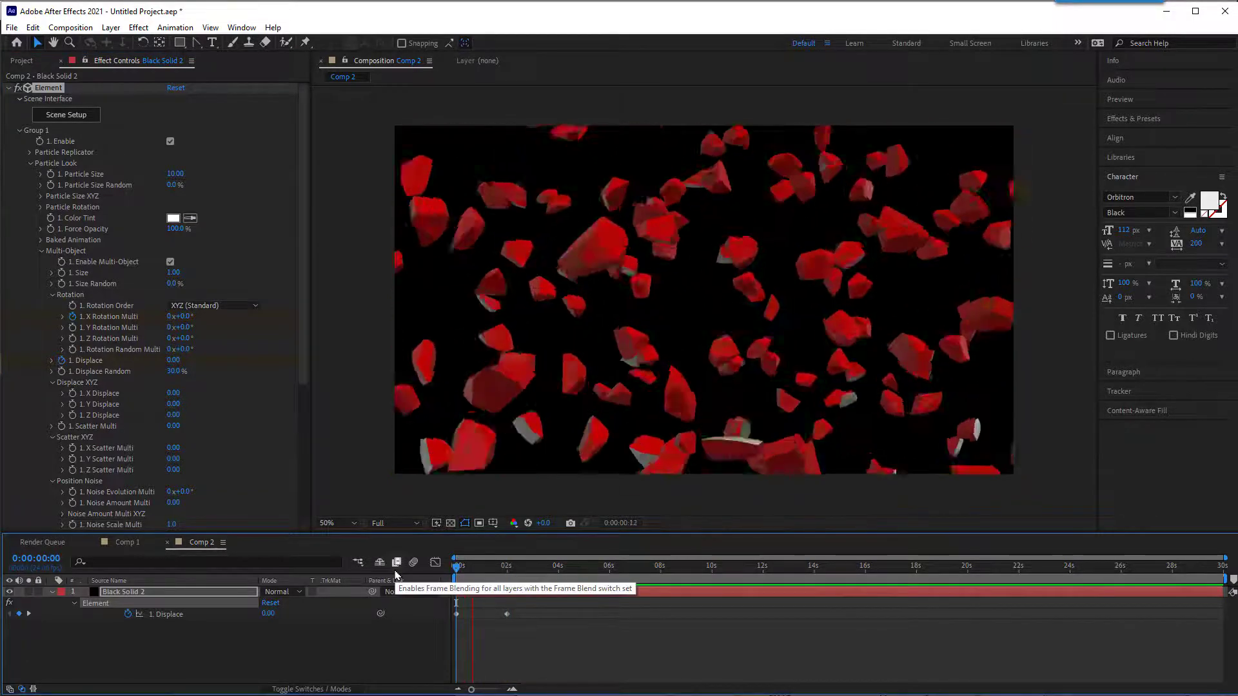
key("space")
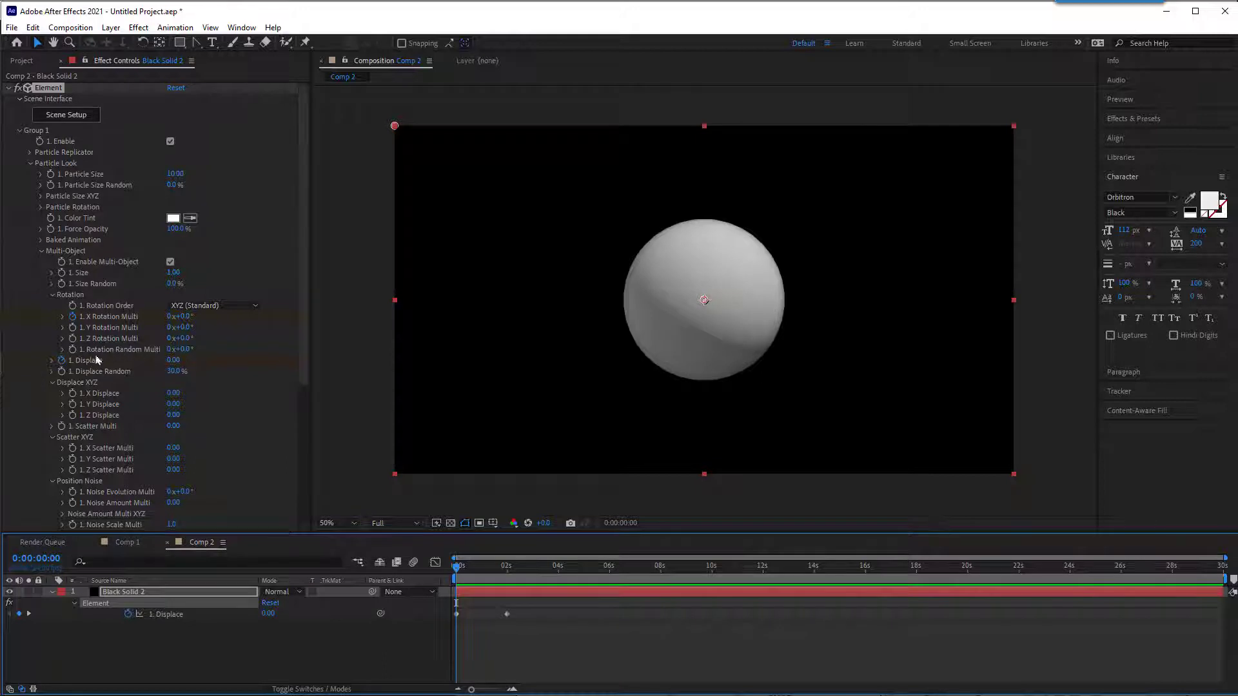
Step: Animate Rotation Random Multi from zero at the start to one full revolution at 0:00:01:23
left_click(74, 352)
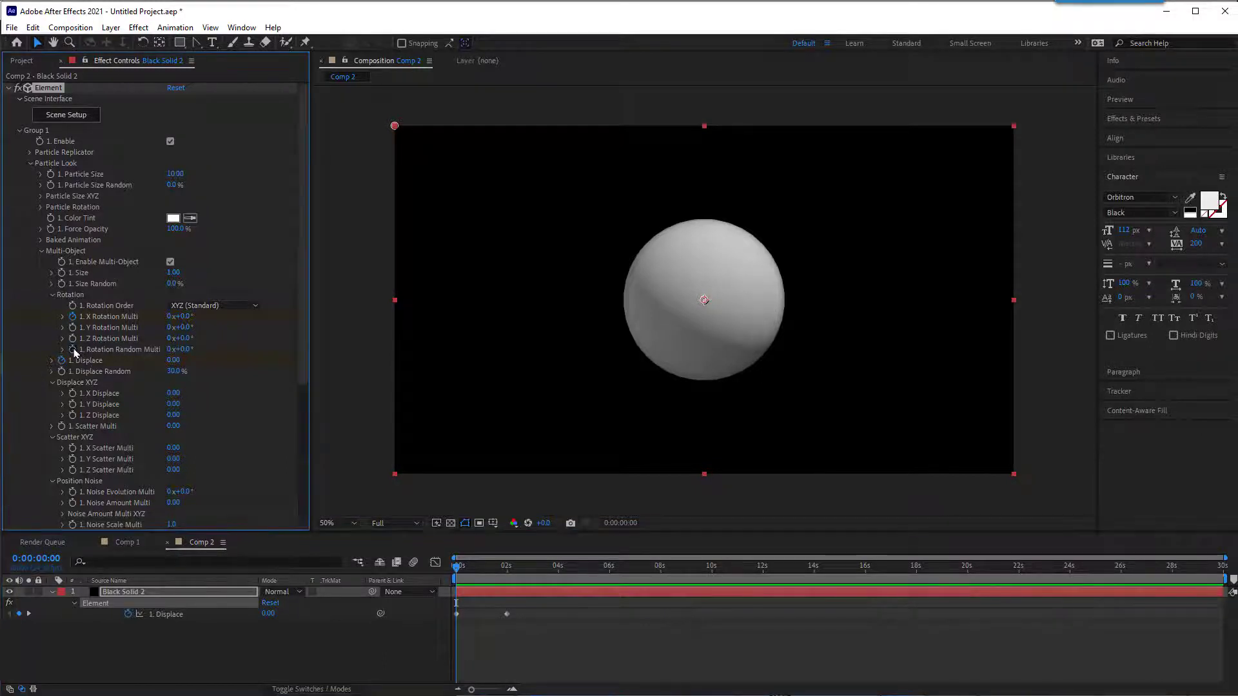
left_click(488, 567)
left_click_drag(489, 573, 507, 576)
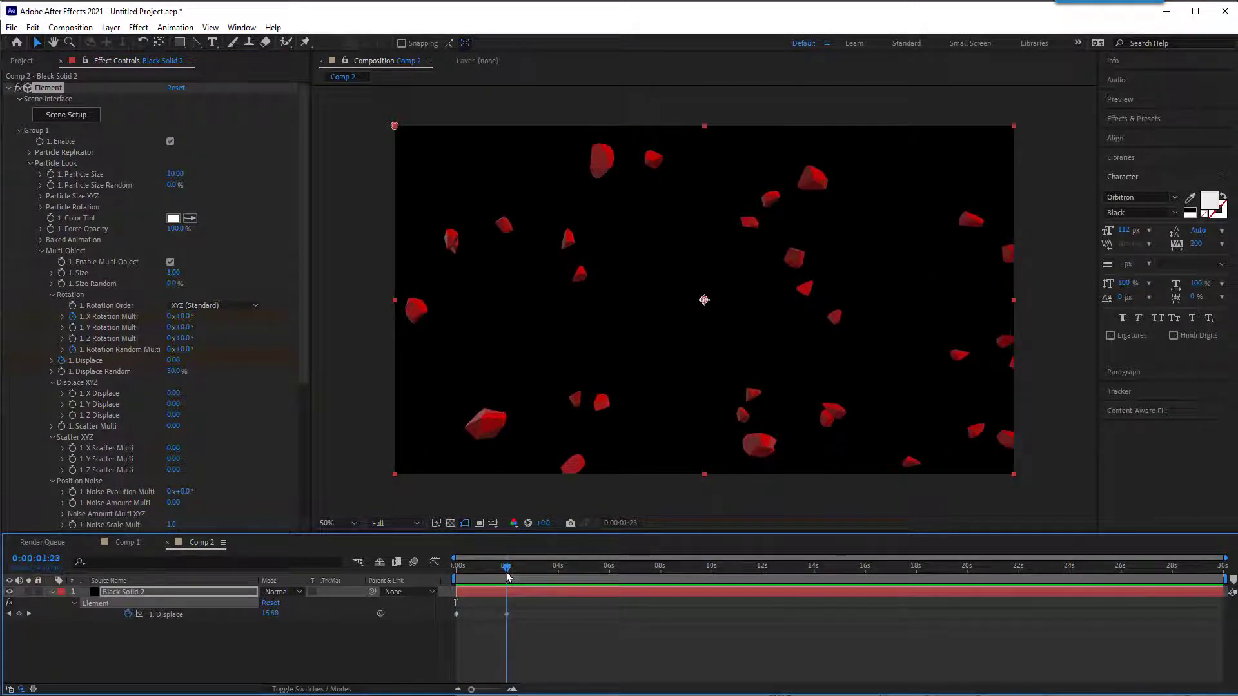
left_click(170, 349)
key("Return")
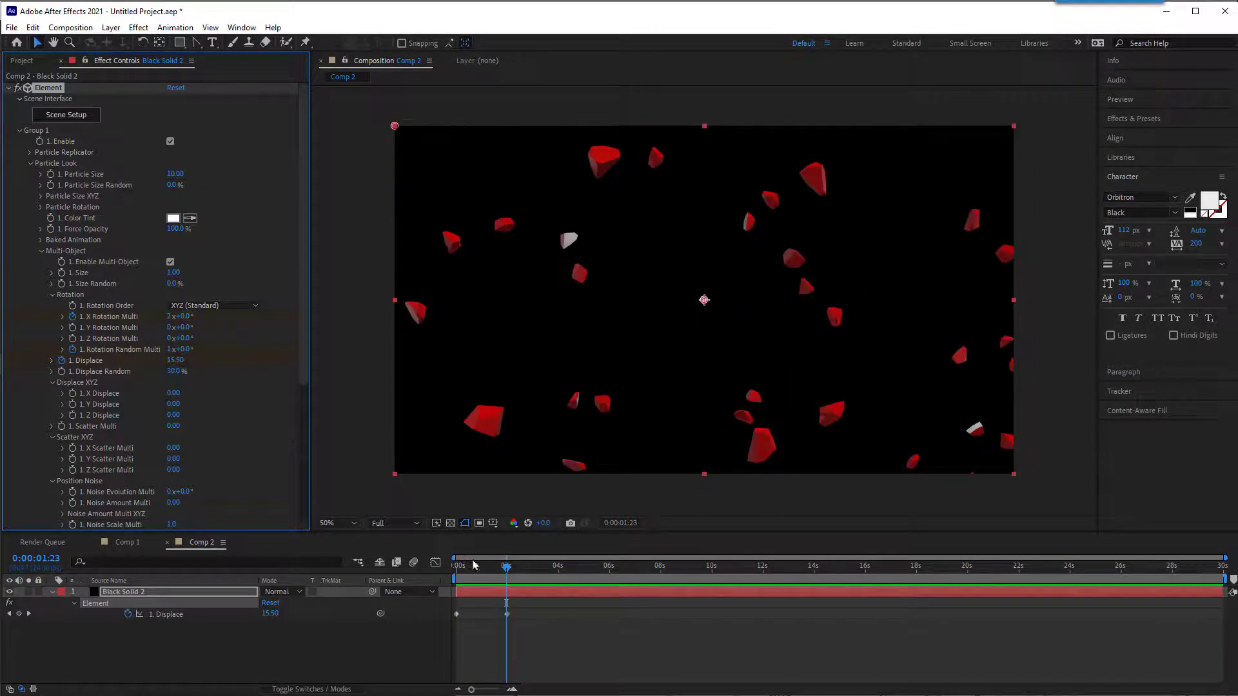
left_click(360, 416)
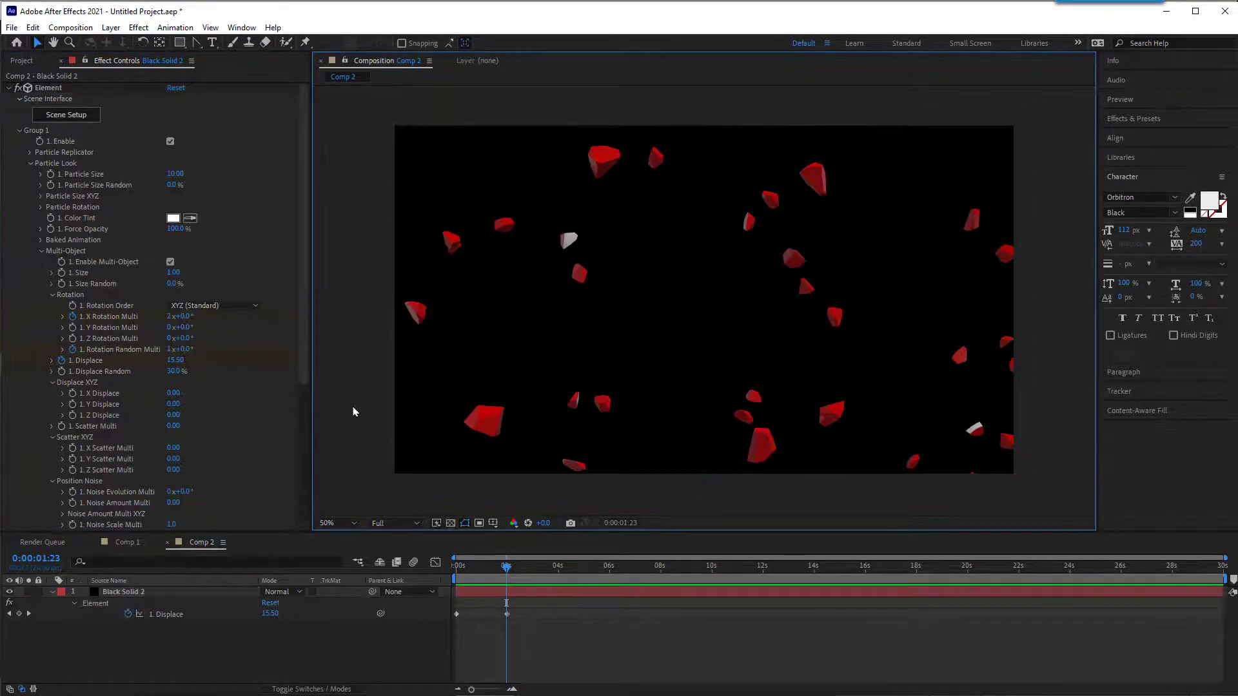
Step: In Element's Scene Setup, replace the red Mat material of Sphere Parts with stone_06 from the Pro_Shaders Stone presets
left_click(64, 116)
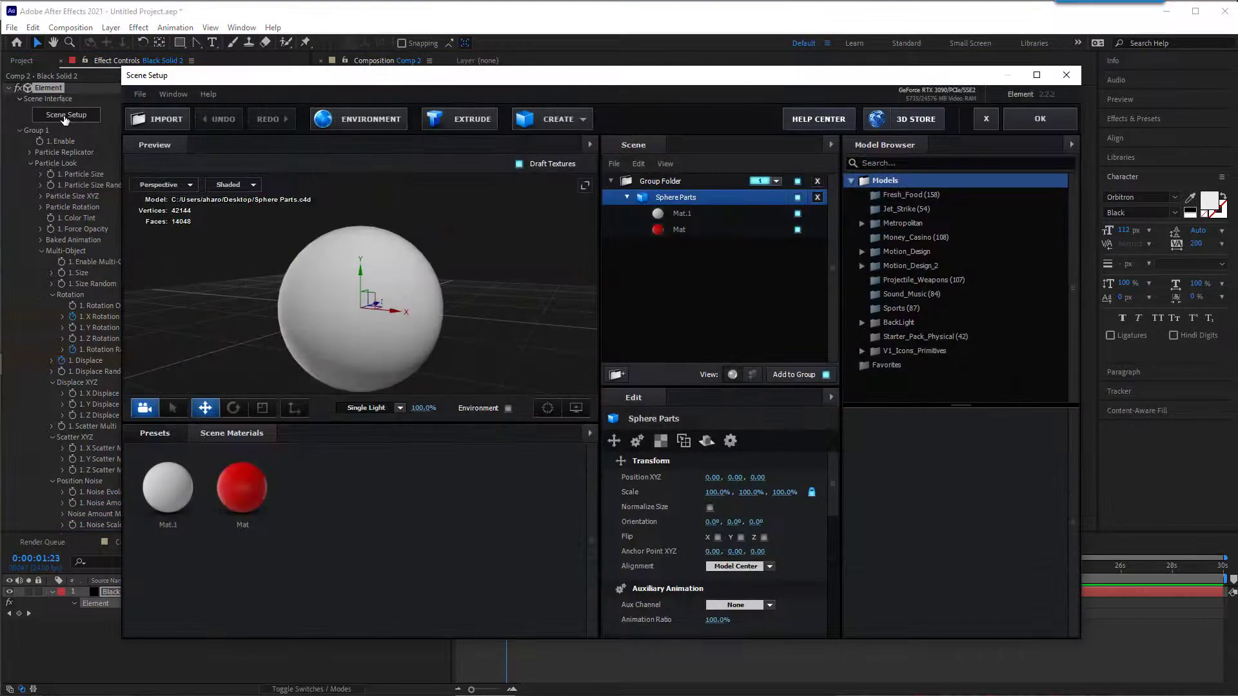
left_click(167, 444)
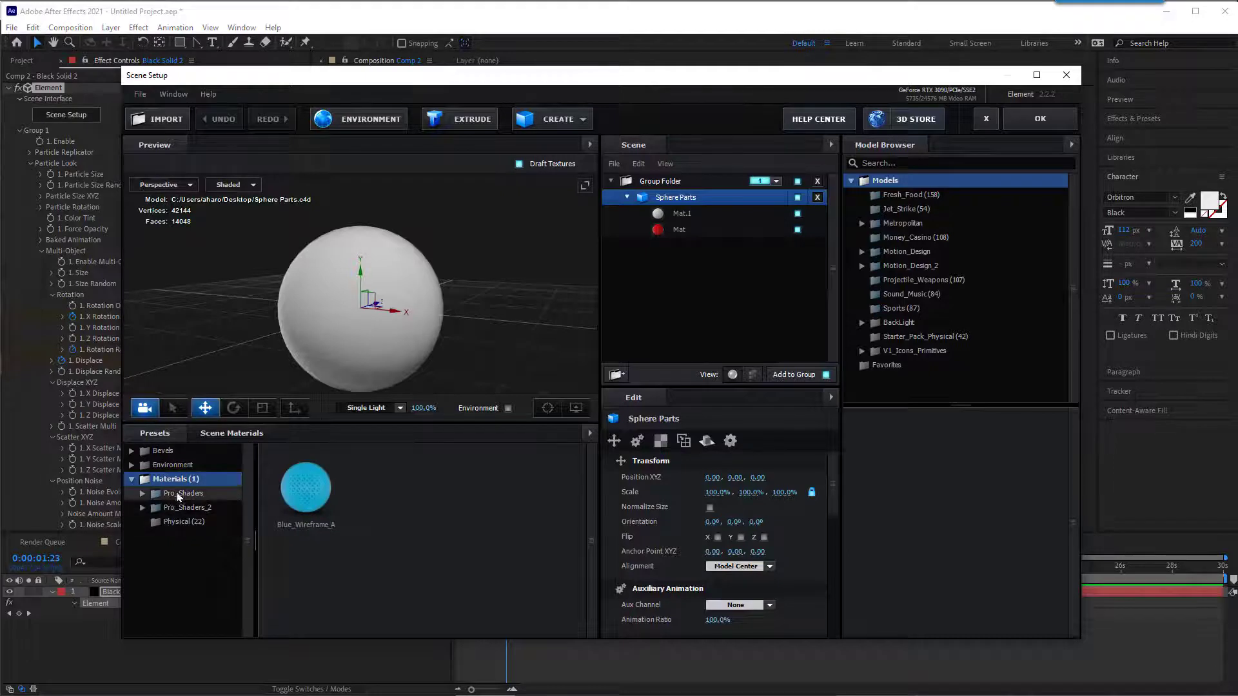
left_click(143, 494)
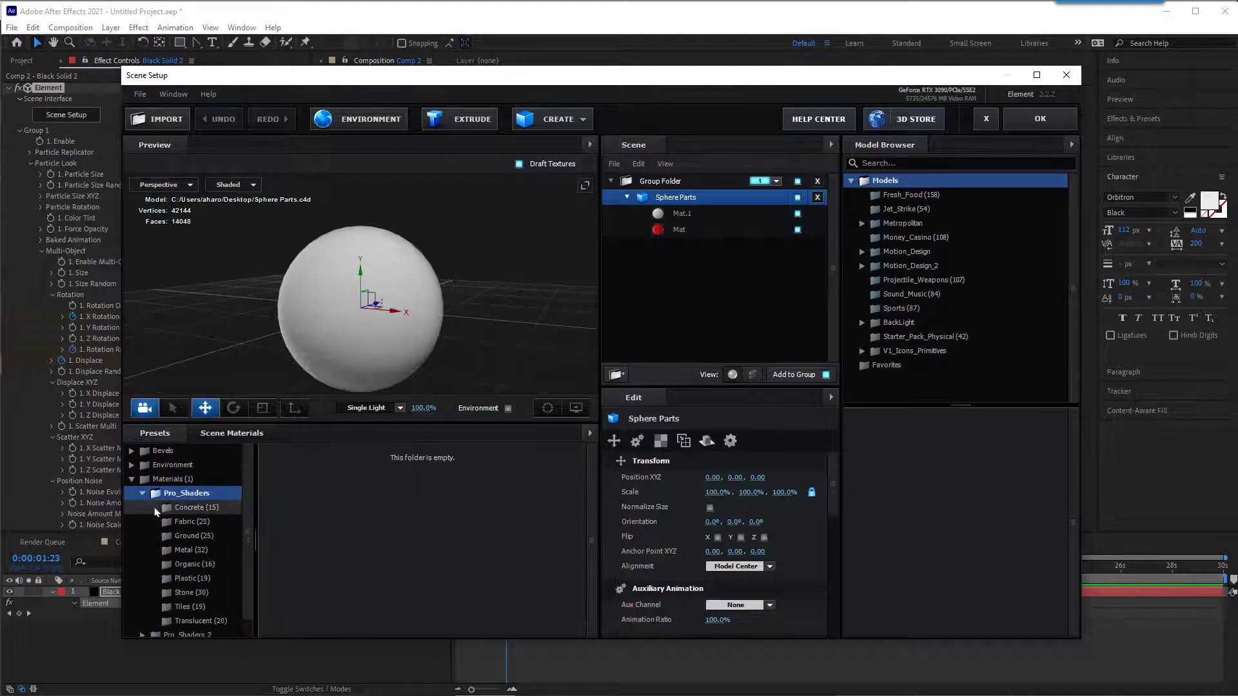
left_click(184, 592)
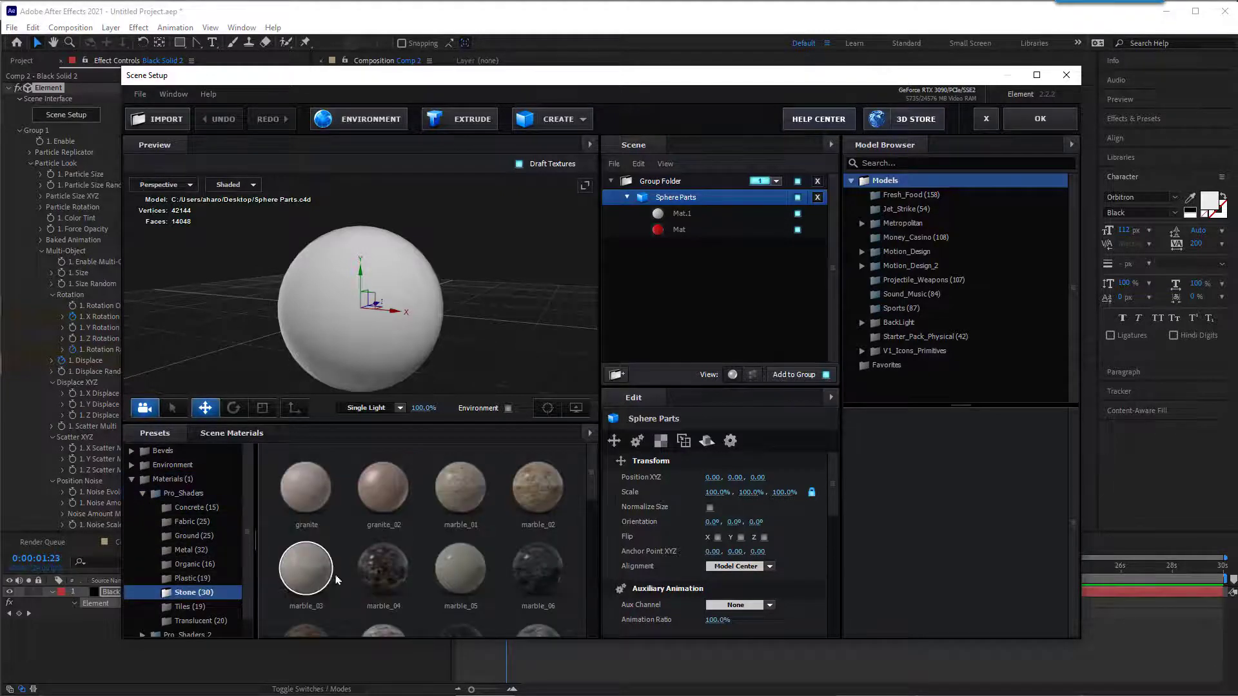
scroll(459, 588, "down", 1)
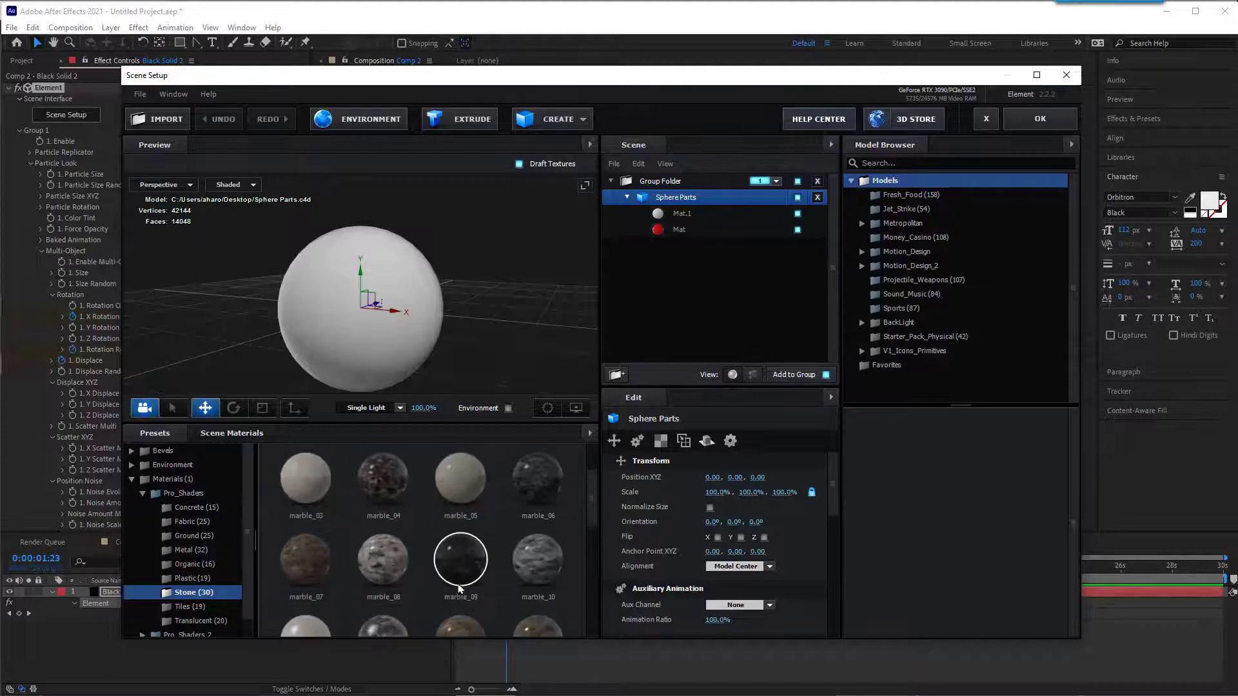
scroll(460, 588, "down", 3)
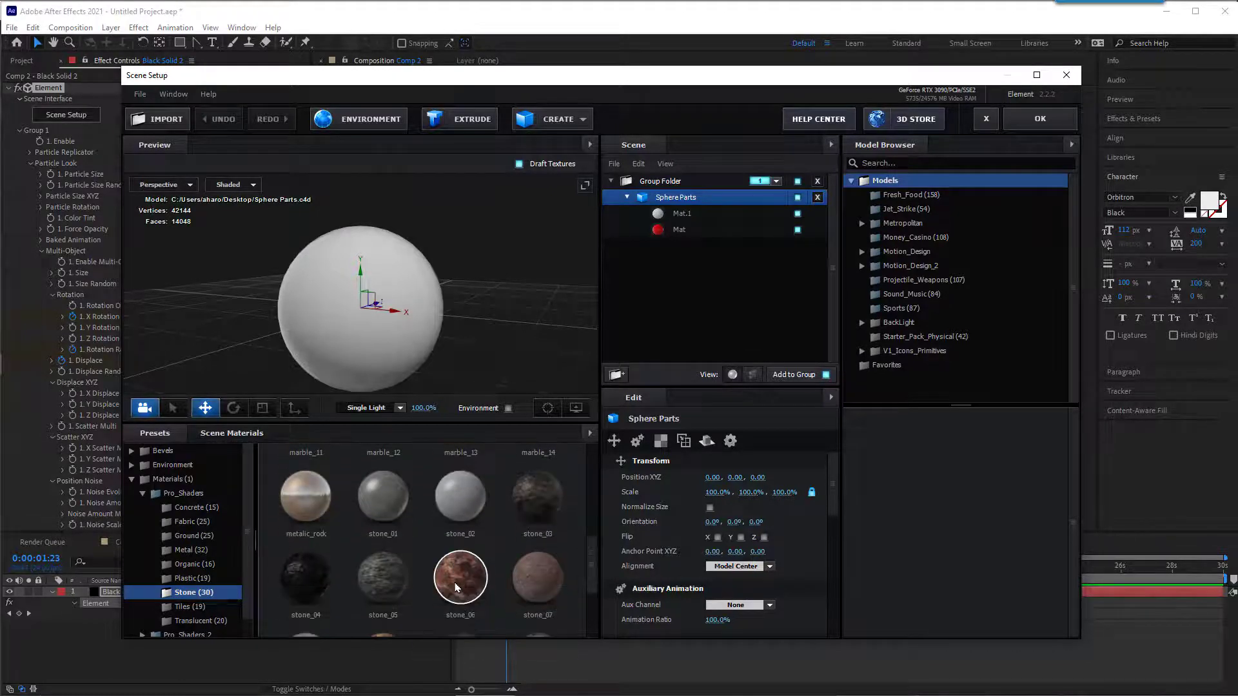
left_click_drag(469, 572, 679, 229)
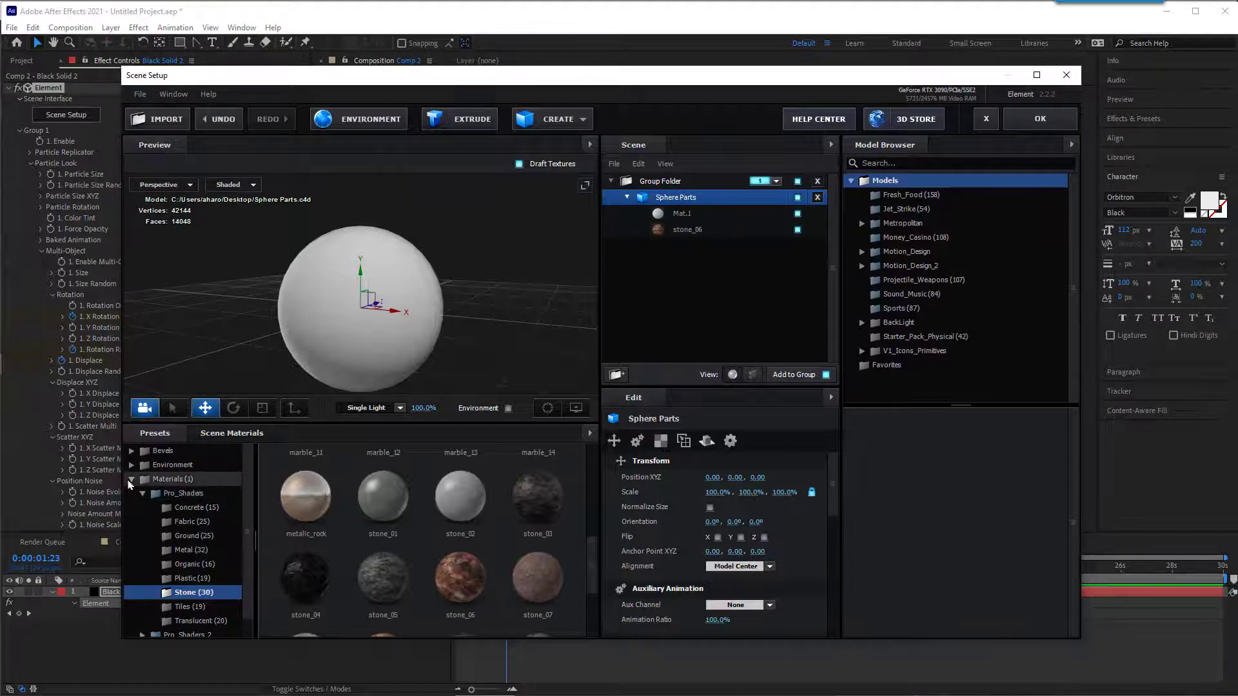
Step: Replace Mat.1 of Sphere Parts with stone_rock_wall_03 from the Pro_Shaders_2 Stone presets and apply the scene
left_click(142, 494)
left_click(144, 508)
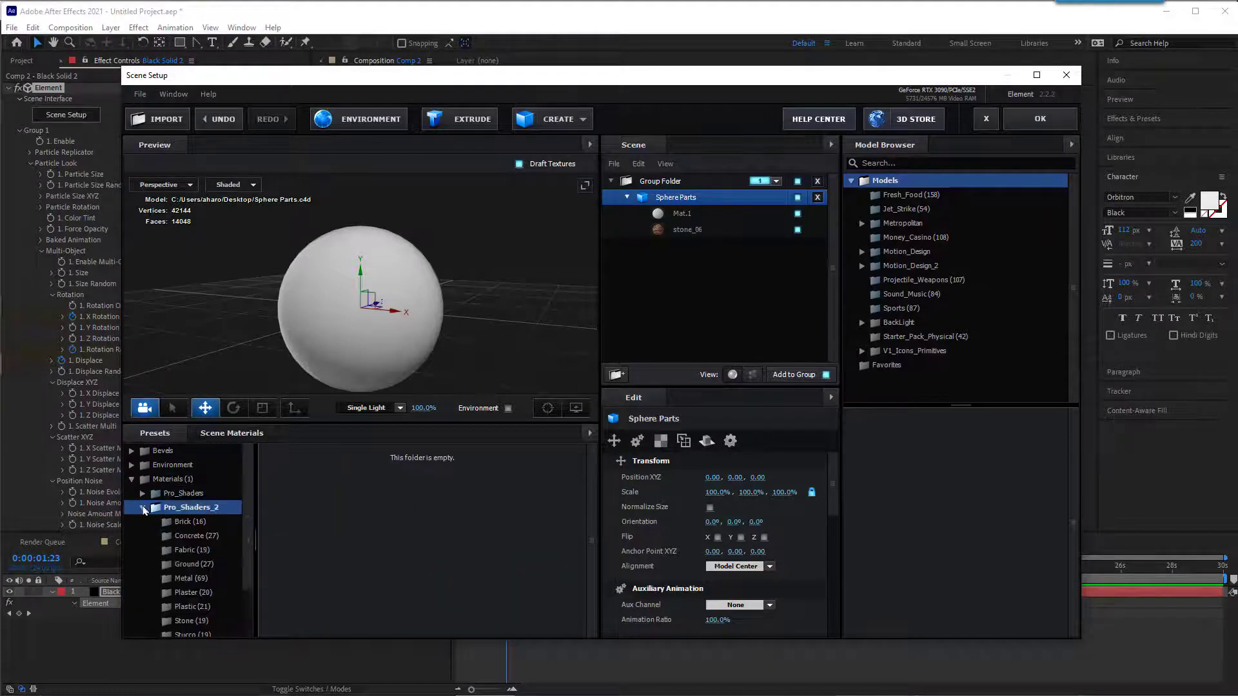
scroll(196, 619, "down", 2)
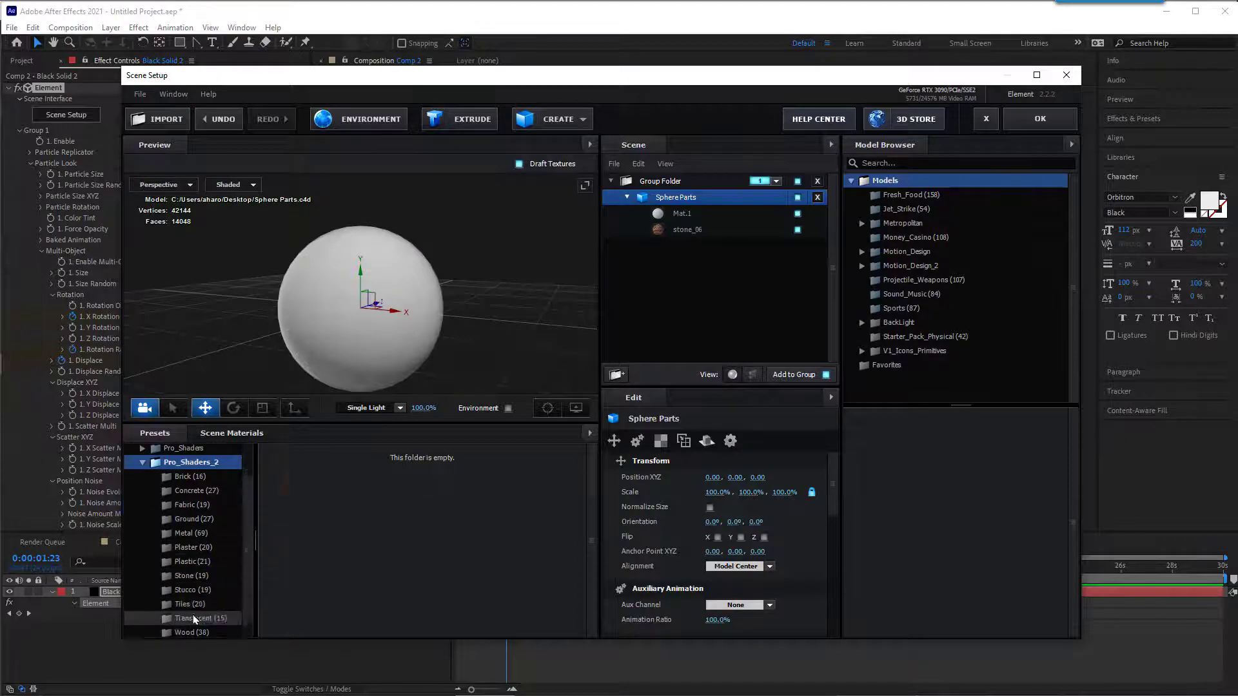
left_click(196, 619)
left_click(194, 576)
scroll(524, 522, "down", 3)
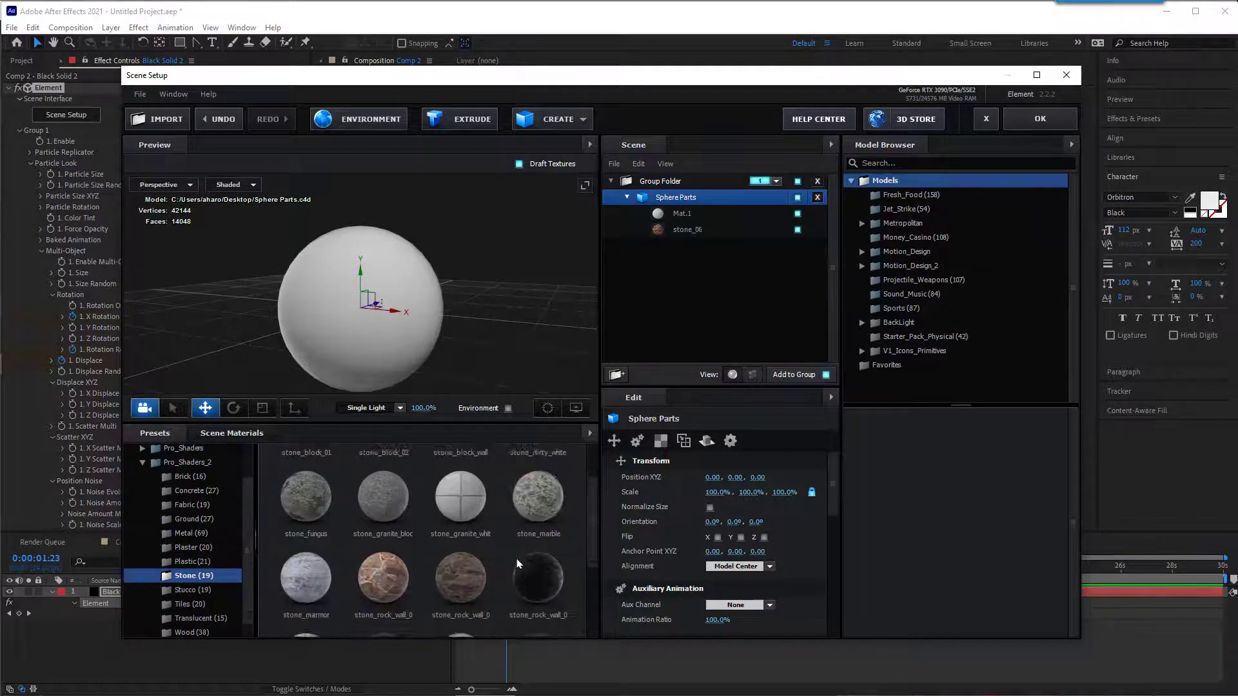
left_click_drag(541, 516, 735, 200)
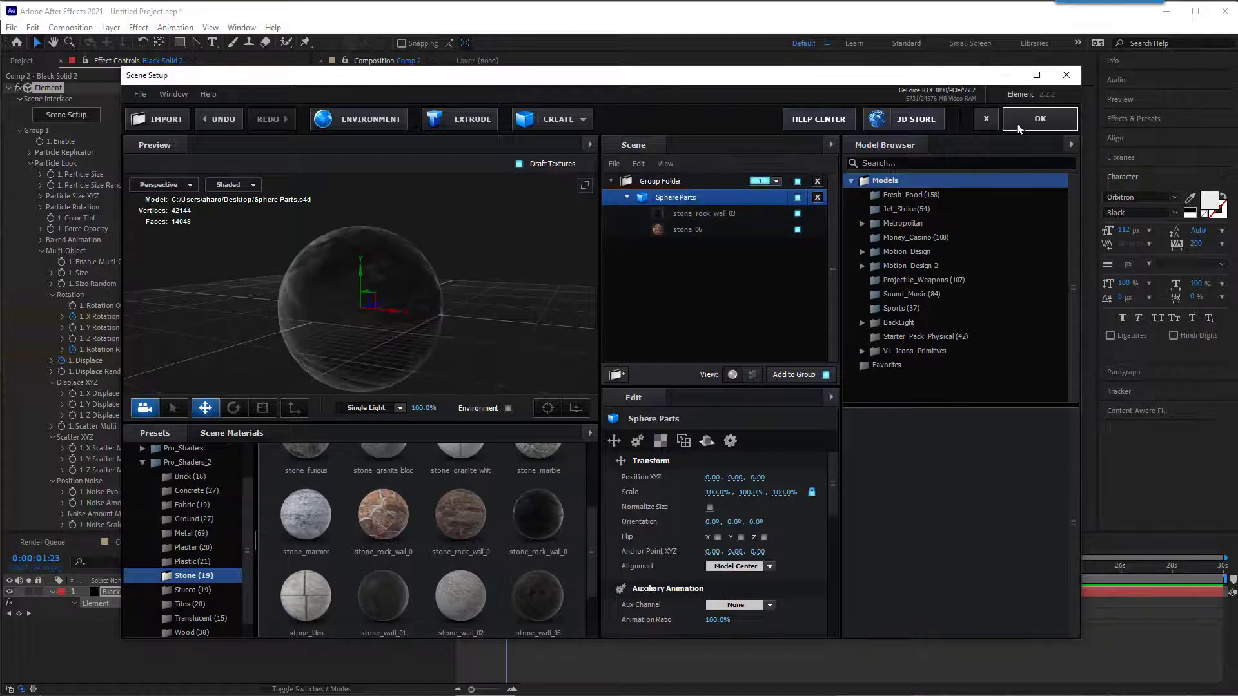
left_click(1041, 119)
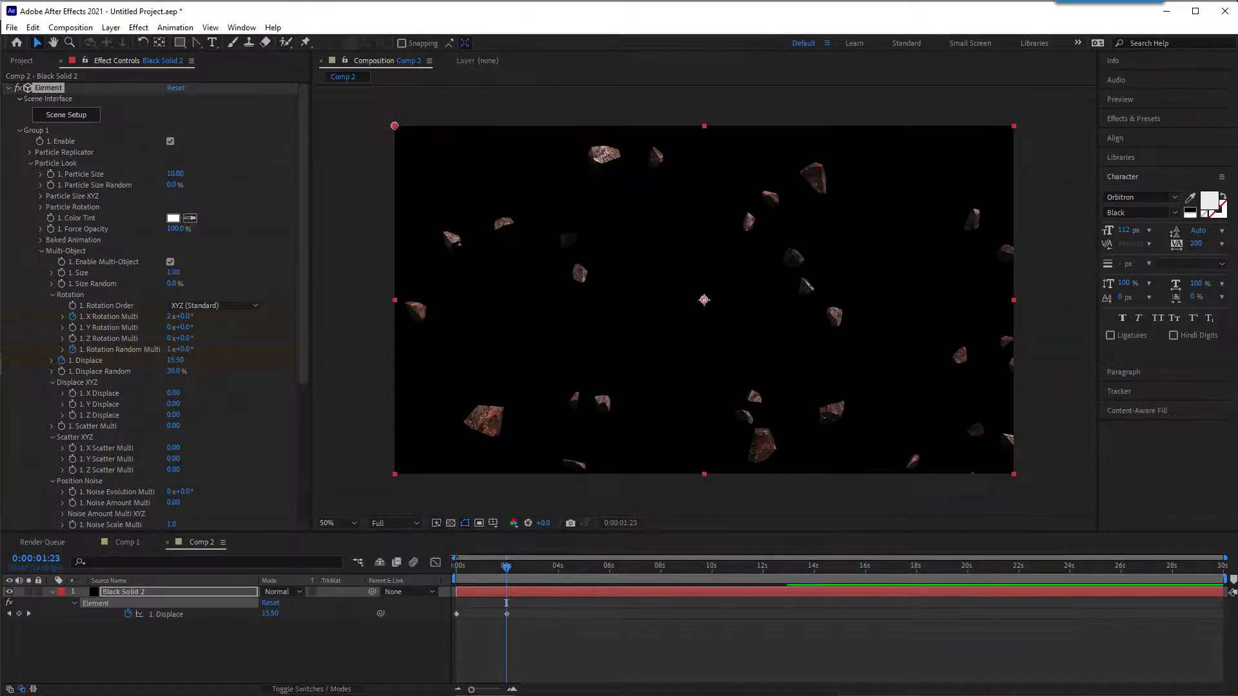
Step: Preview the textured explosion from the start and enable motion blur for the Black Solid 2 layer
key("Home")
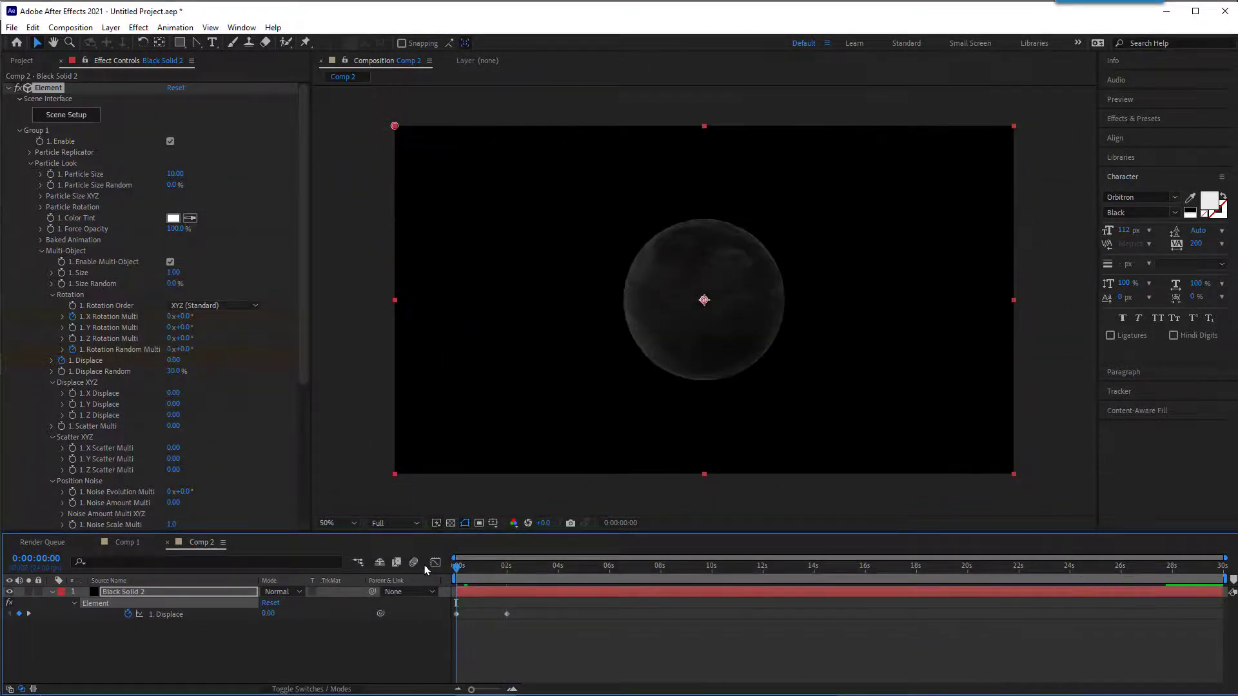
key("space")
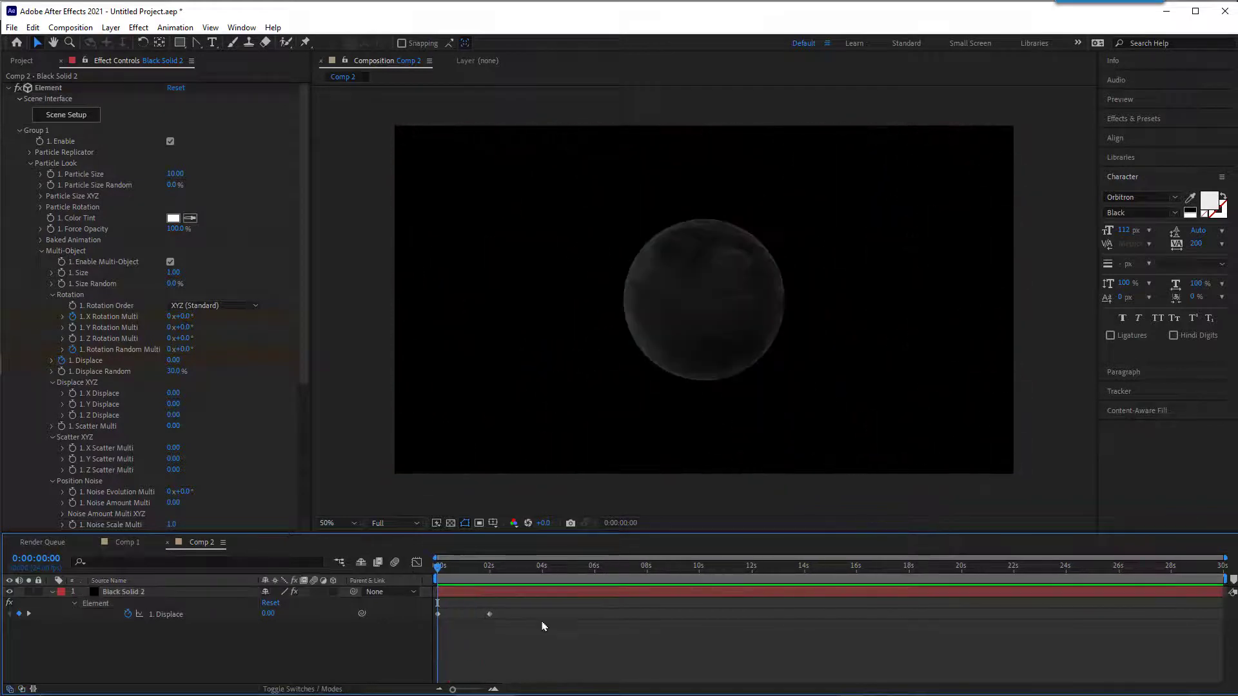
left_click(438, 613)
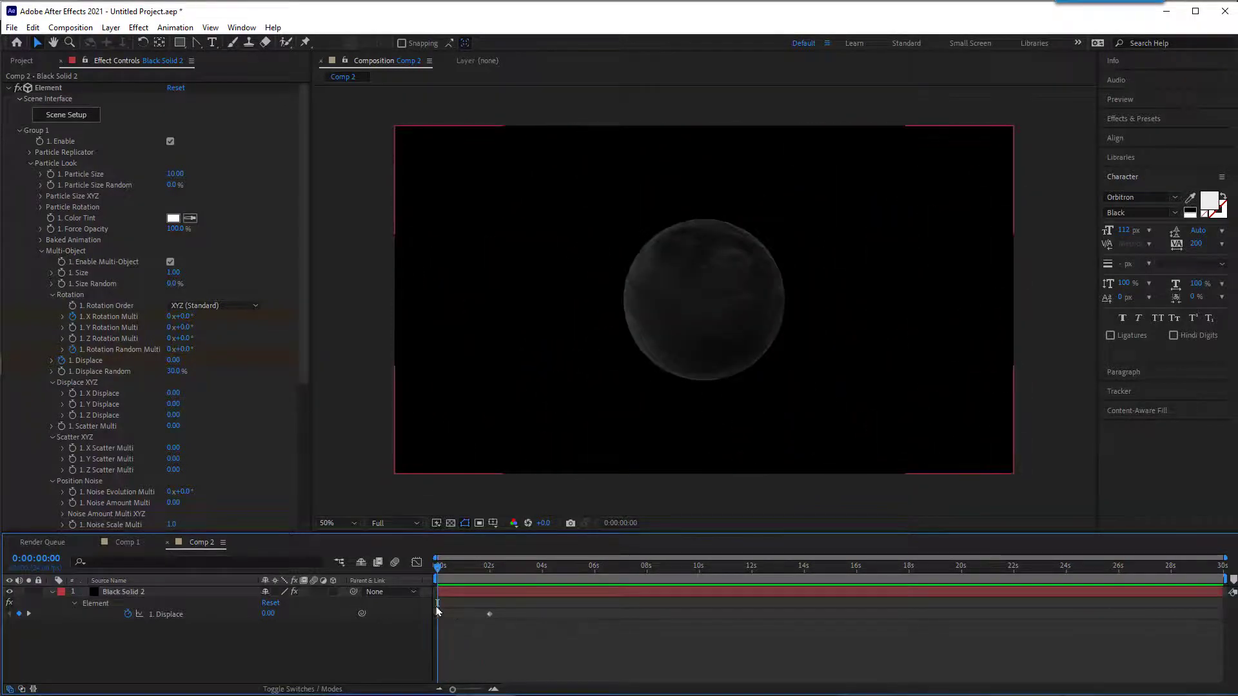
left_click(314, 592)
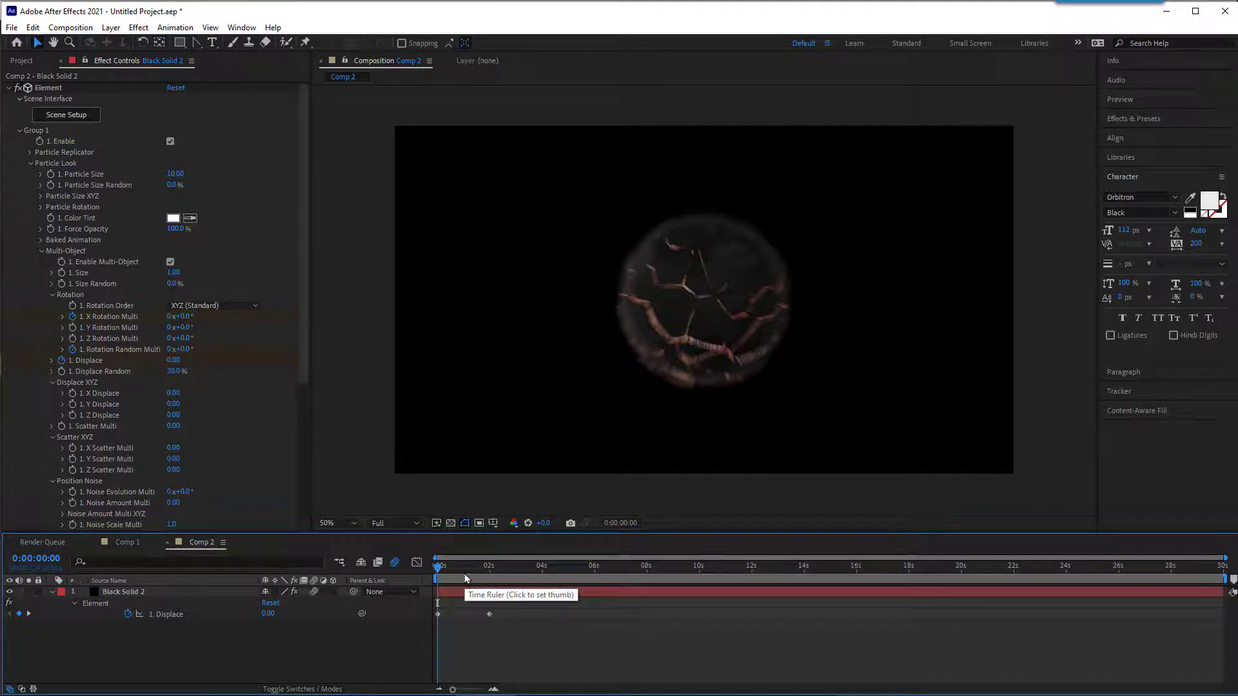
Step: Reveal the animated Element properties, delay all their keyframes by about half a second and end the work area just past the last ones
key("u")
left_click_drag(504, 607, 451, 618)
left_click_drag(513, 573, 426, 573)
key("n")
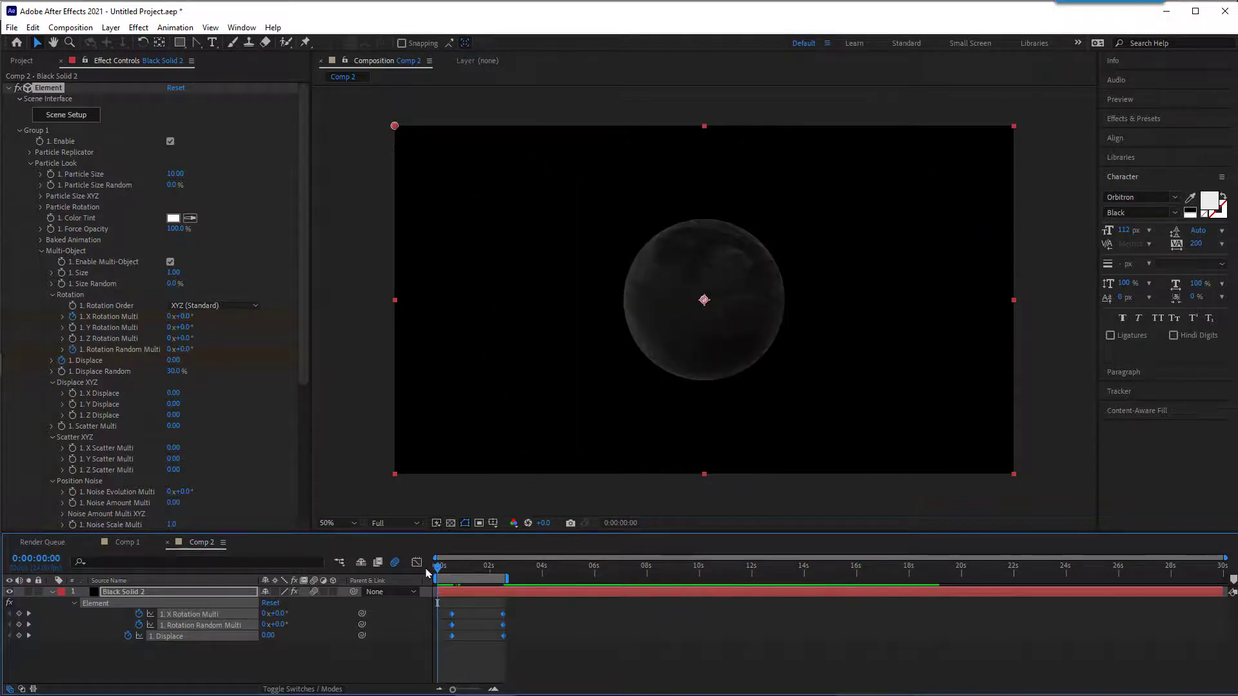
Step: Add a two-node camera with the 50mm preset to Comp 2
left_click(110, 27)
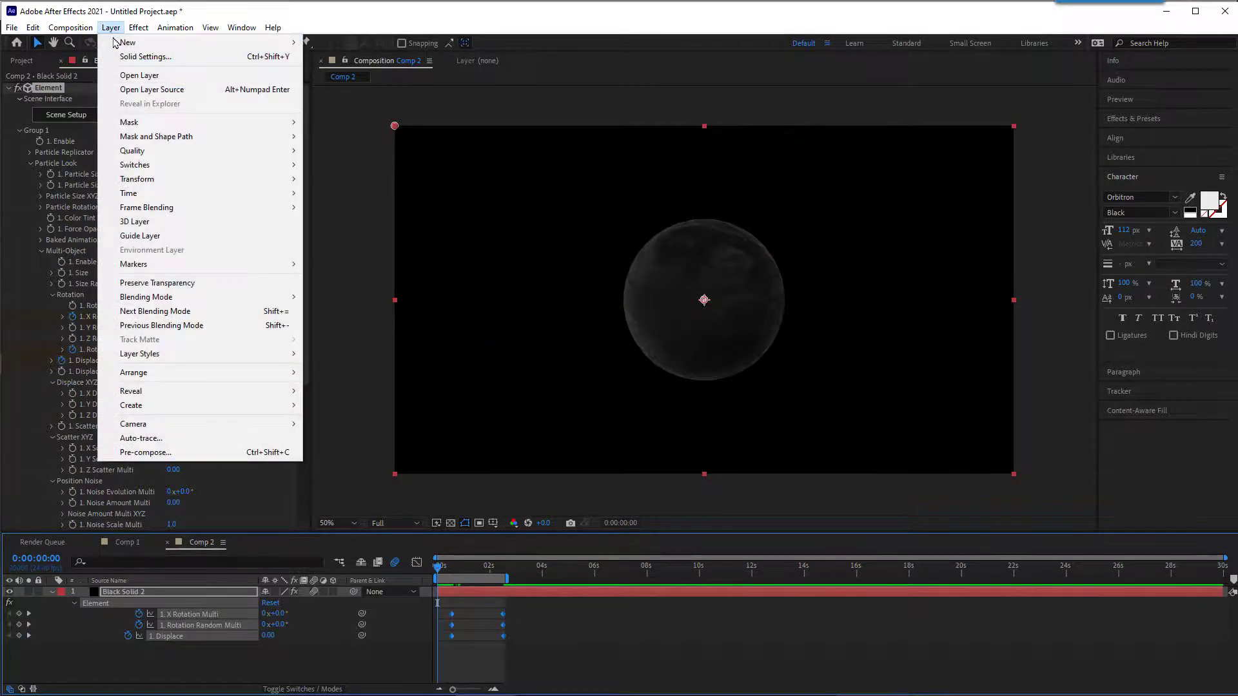
mouse_move(132, 42)
left_click(361, 87)
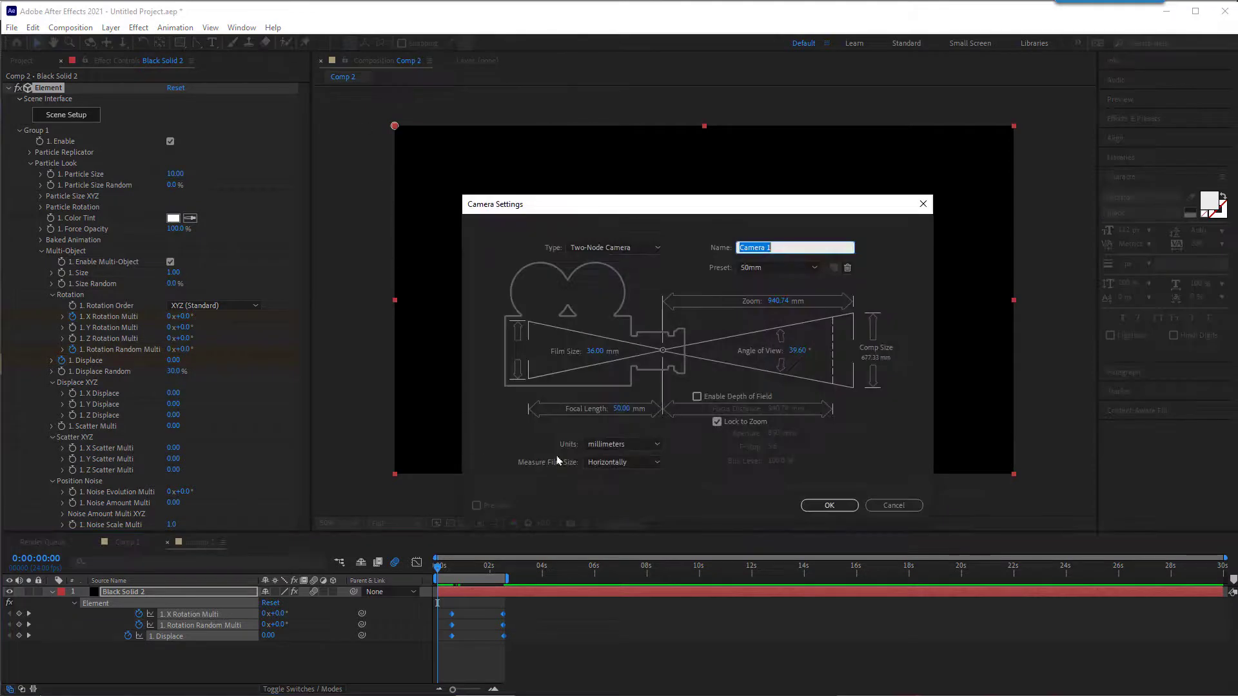
left_click(831, 506)
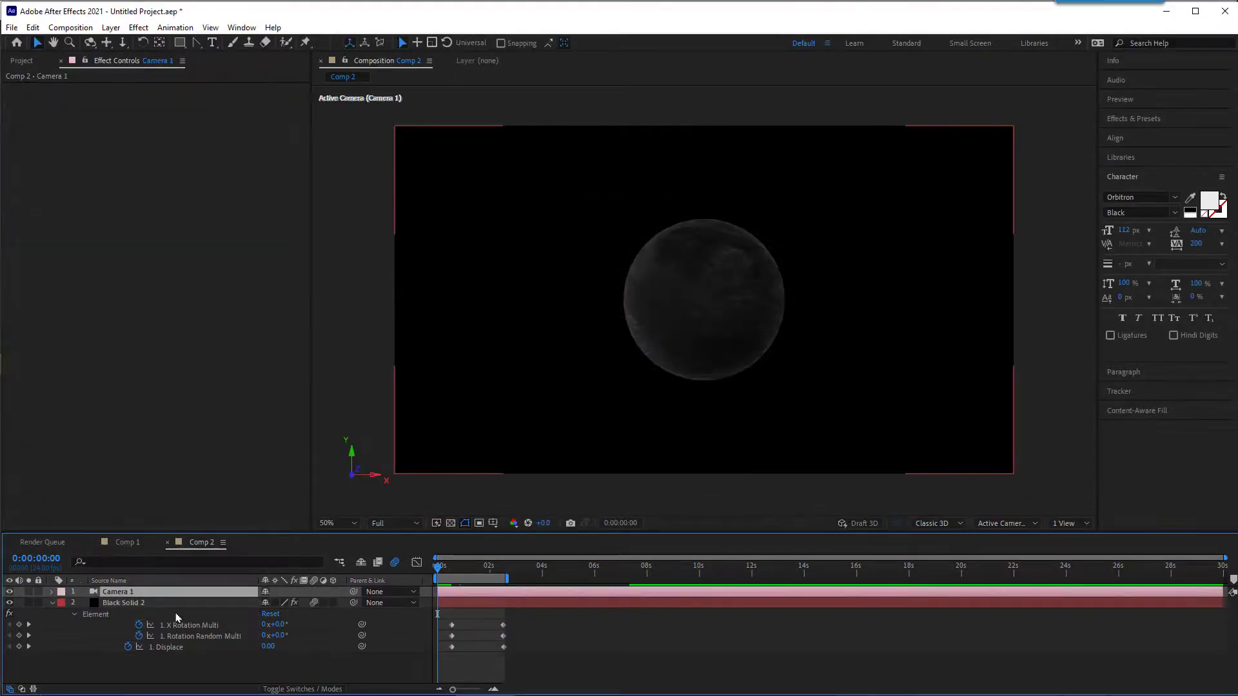
Step: Keyframe the camera's Position at the start, push it in to about Z -879 at 0:00:02:13 and preview the move
key("p")
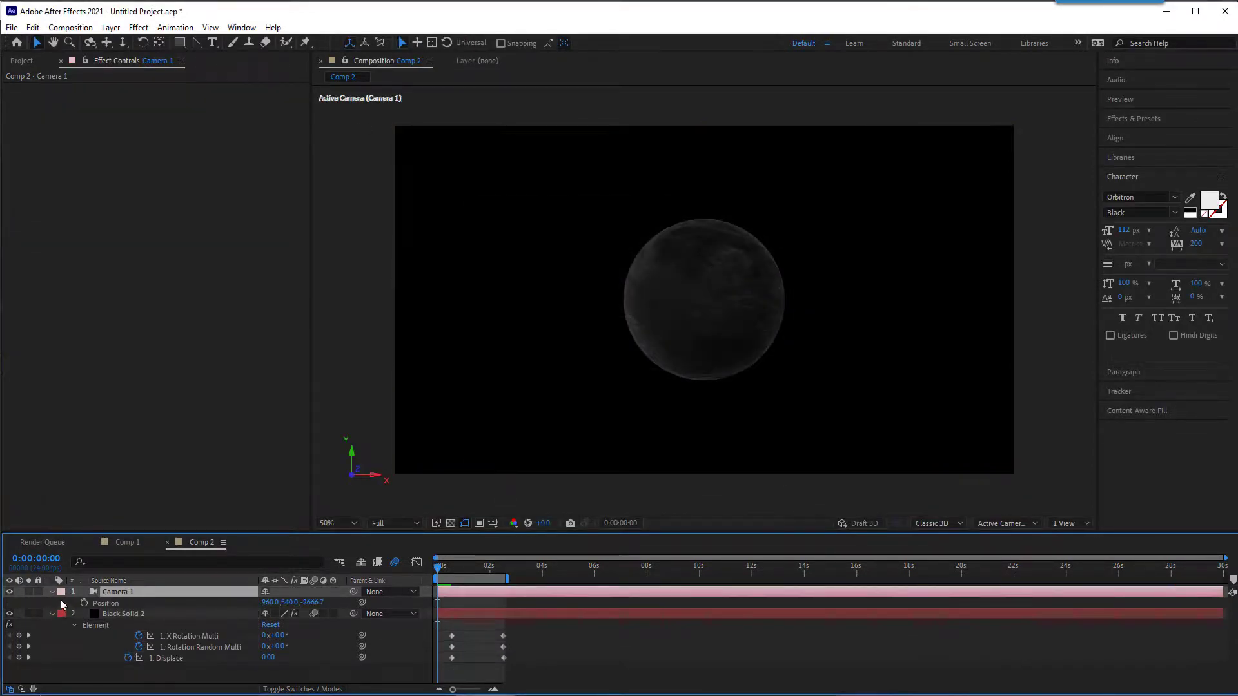
left_click_drag(467, 568, 505, 567)
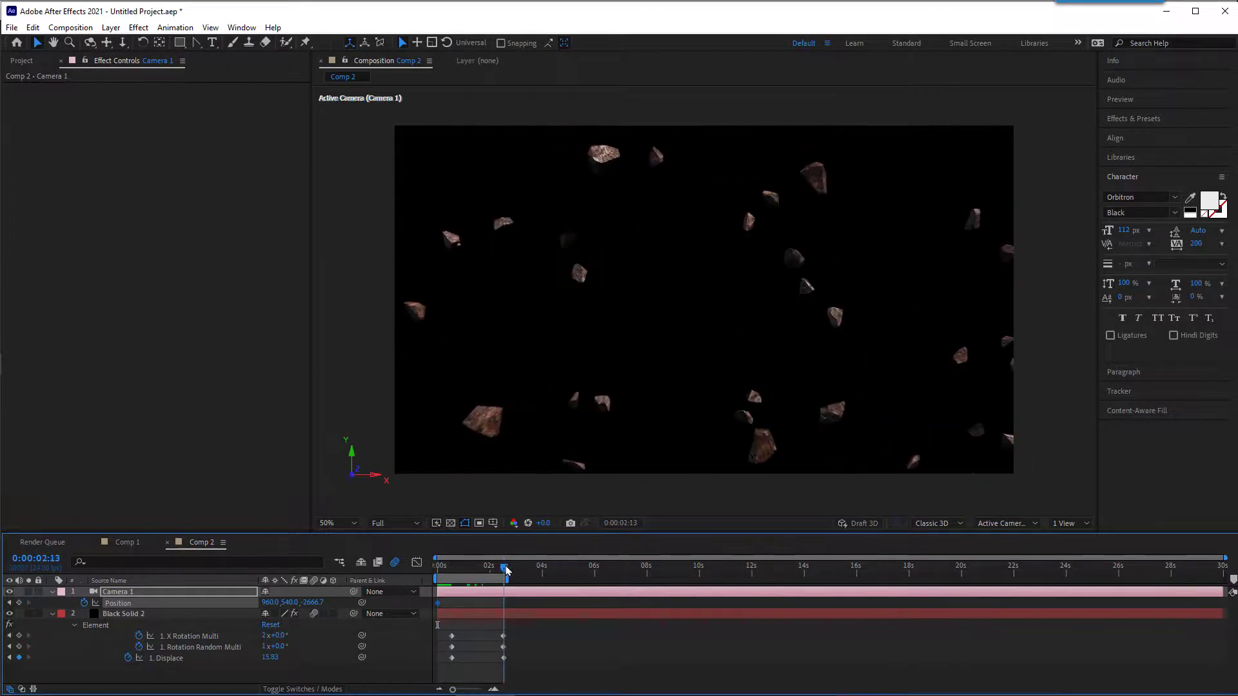
left_click_drag(682, 373, 752, 166)
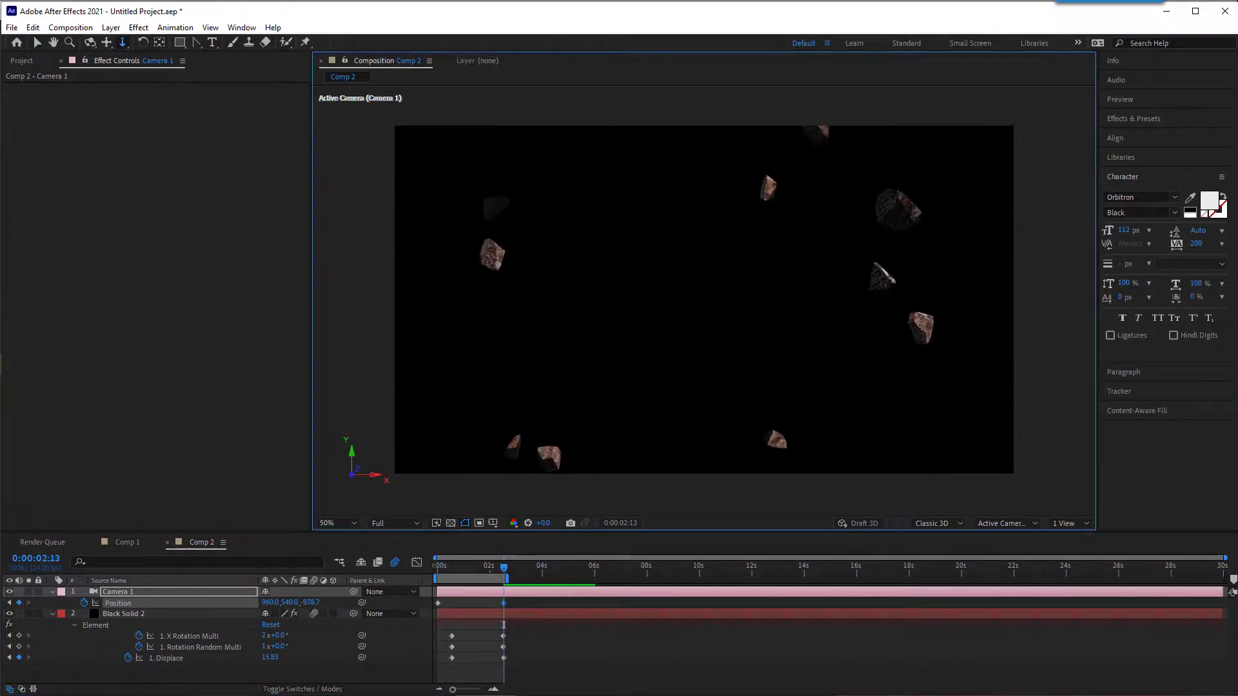
key("space")
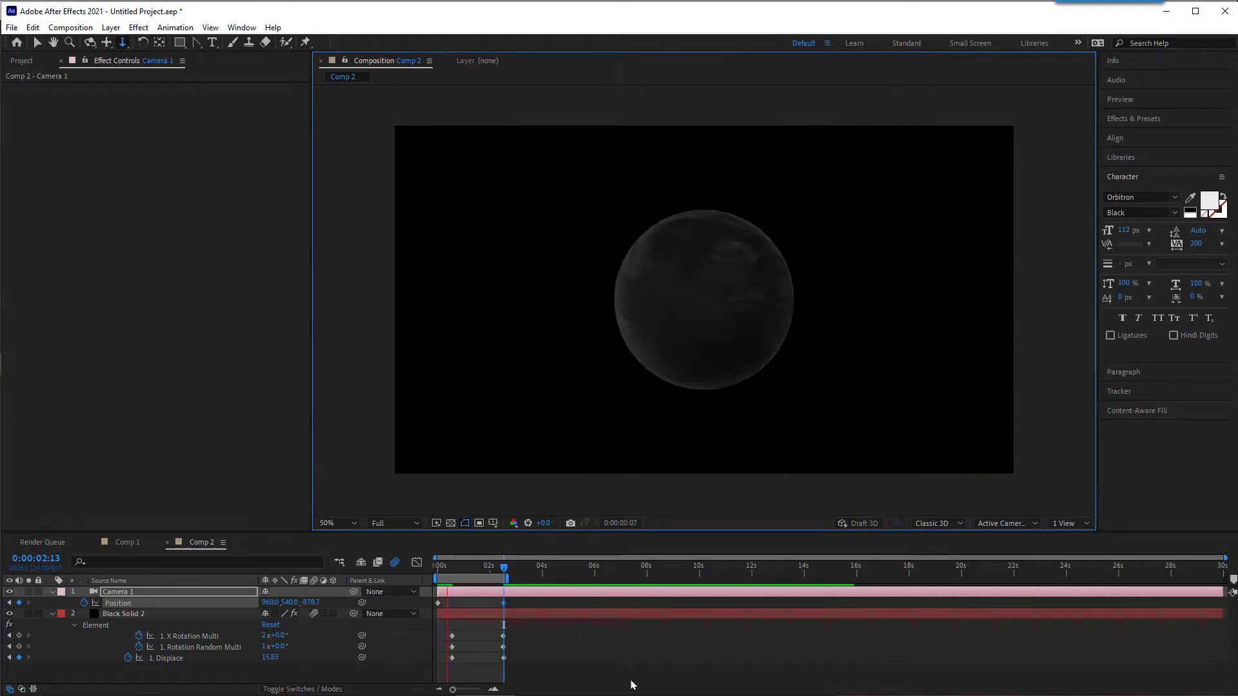